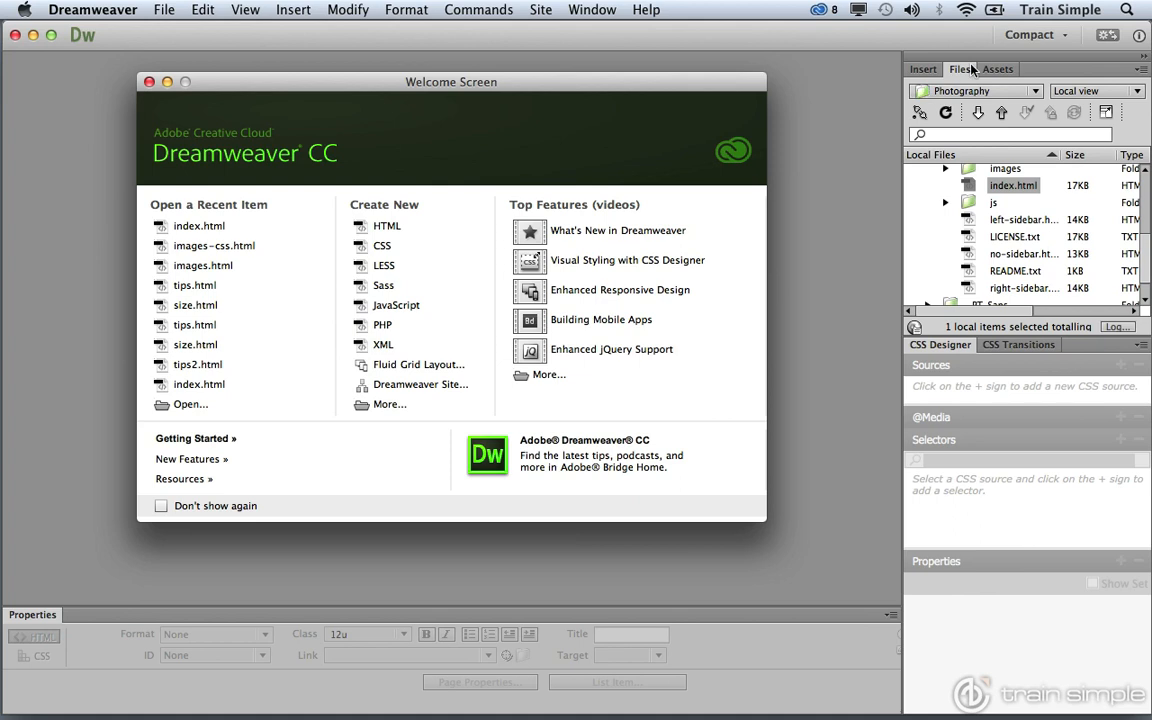
Open index.html from the html5up folder of the Photography site.
click(597, 10)
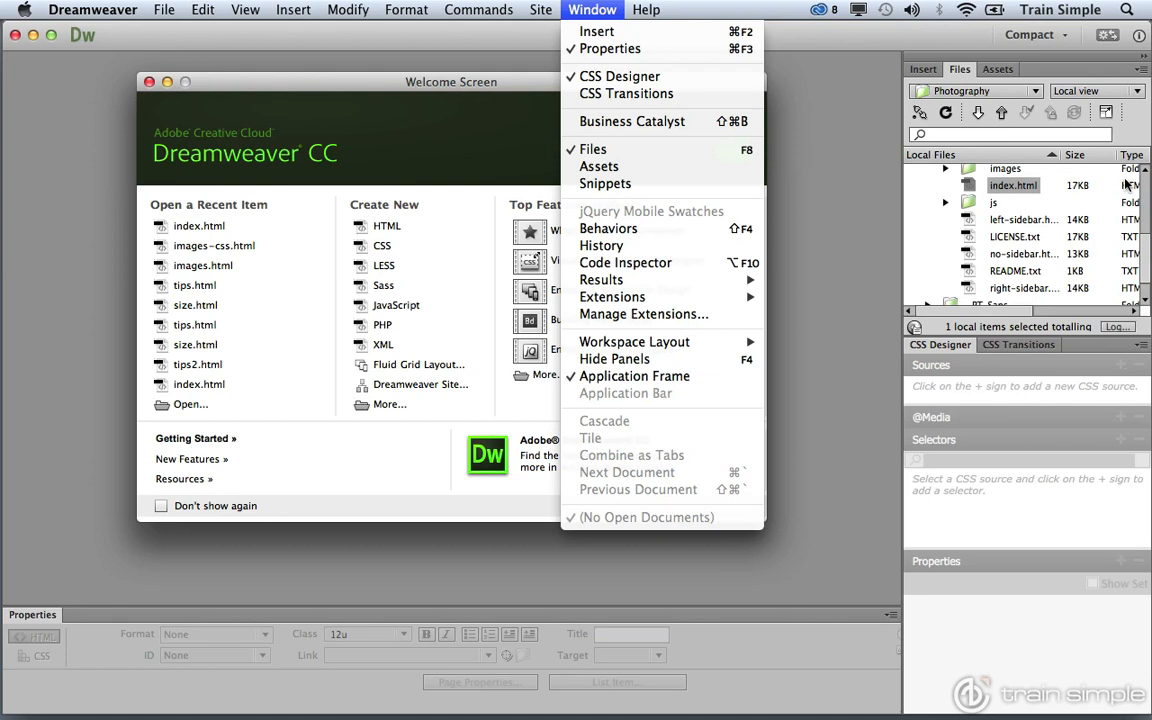
click(1142, 240)
drag(1143, 245, 1143, 242)
scroll(1143, 240, up, 5)
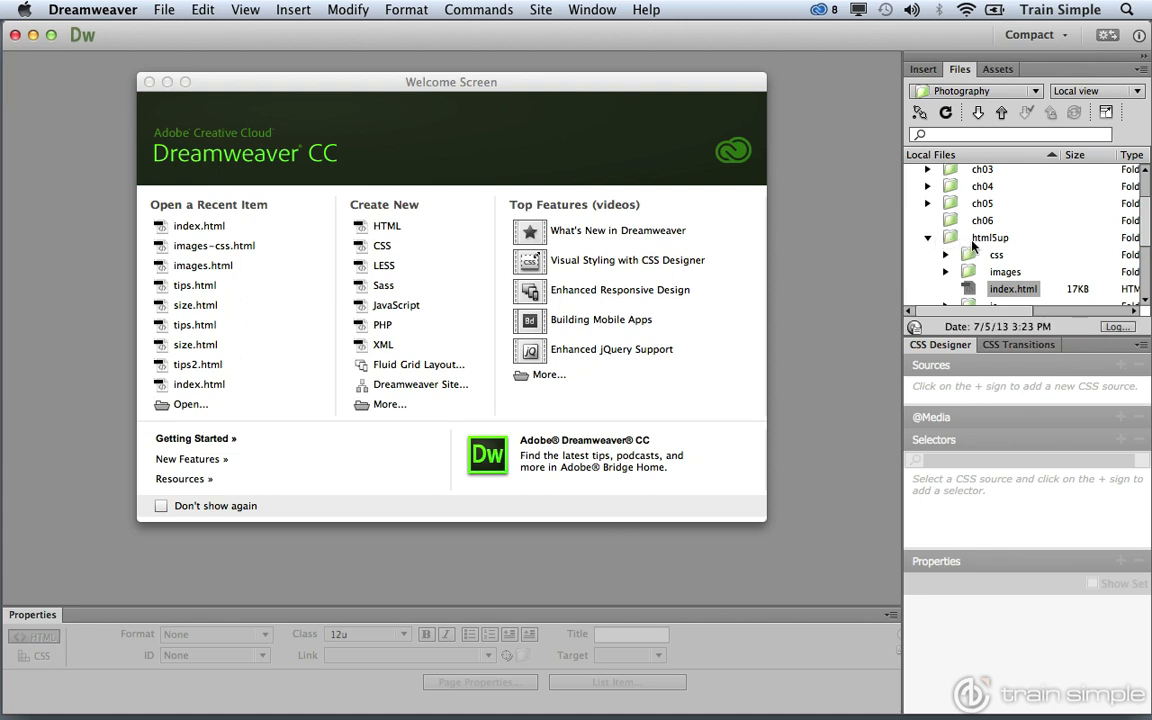
double_click(970, 290)
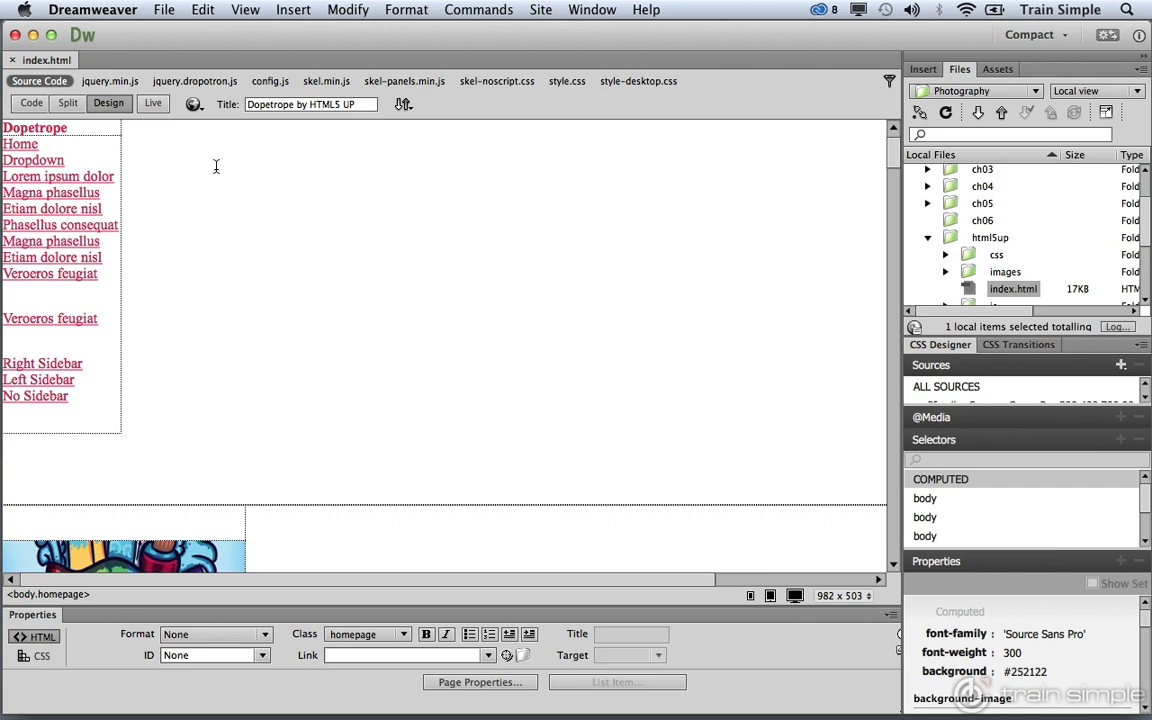
Examine the page layout and navigation in Live view and return to the plain Design view.
click(153, 104)
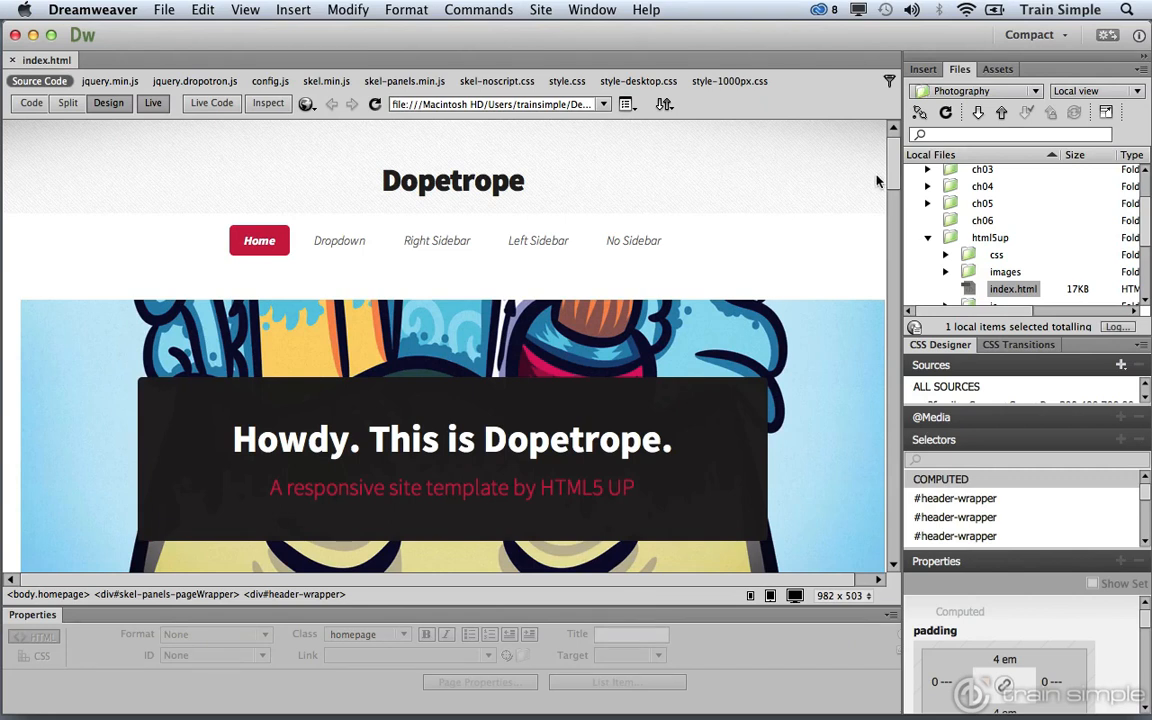
scroll(894, 178, down, 5)
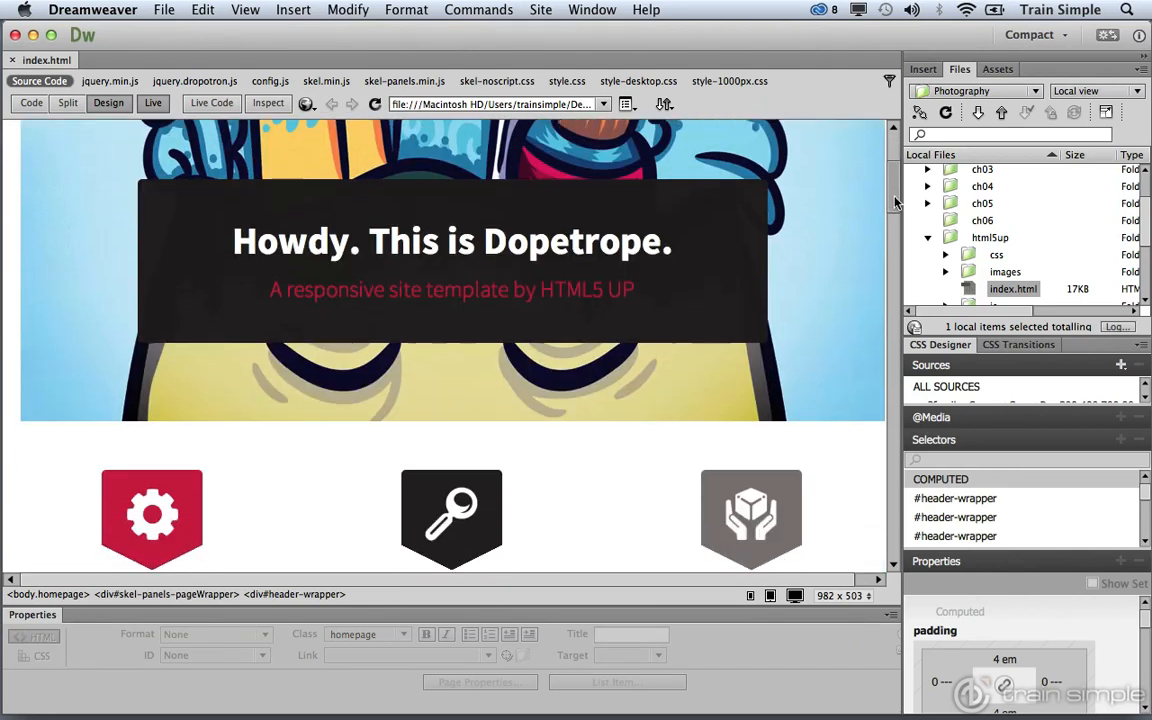
scroll(893, 173, up, 5)
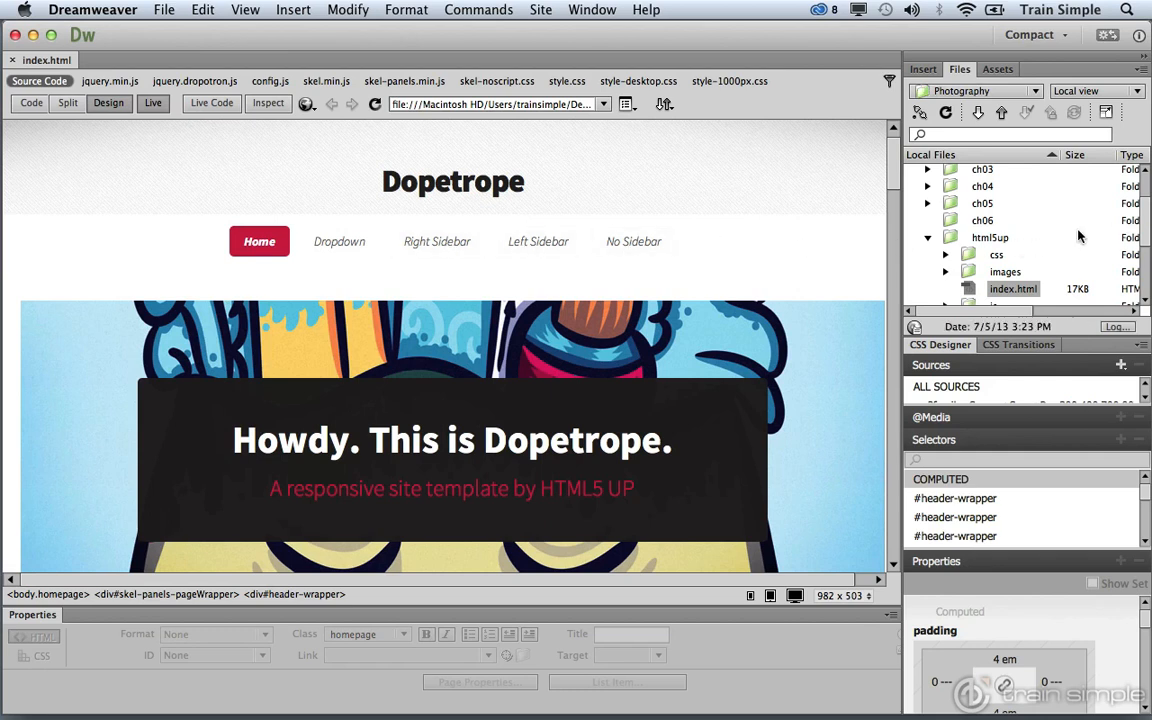
scroll(1148, 249, down, 2)
scroll(1148, 249, down, 3)
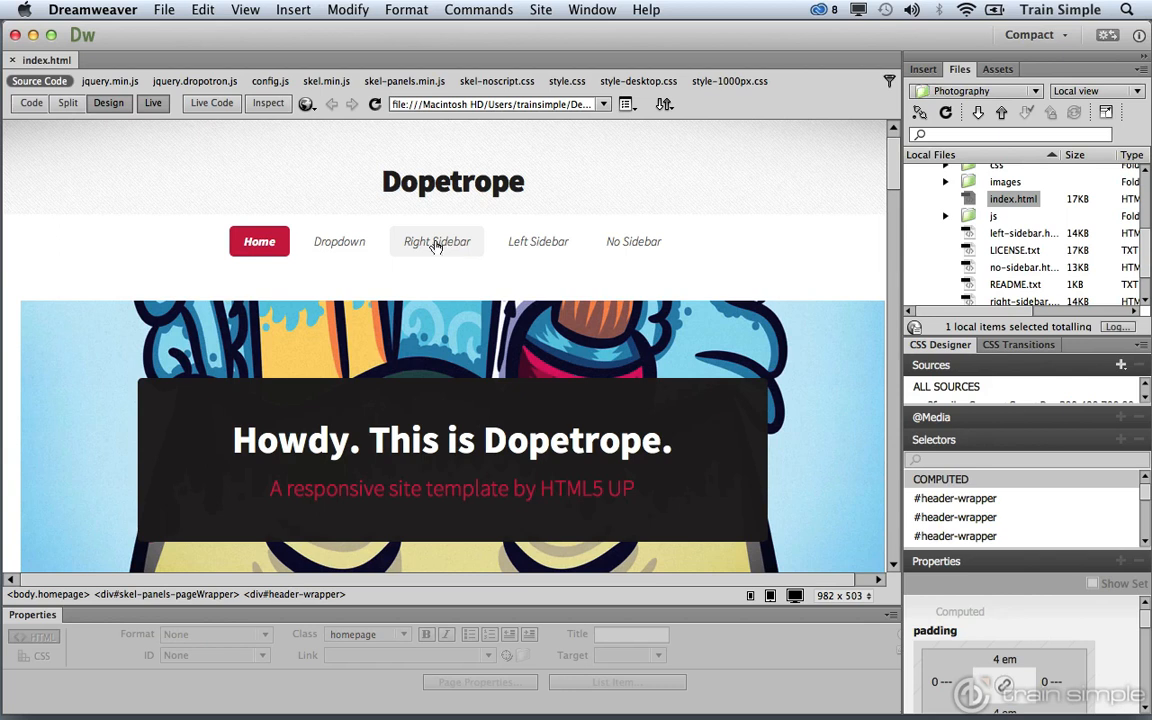
click(153, 104)
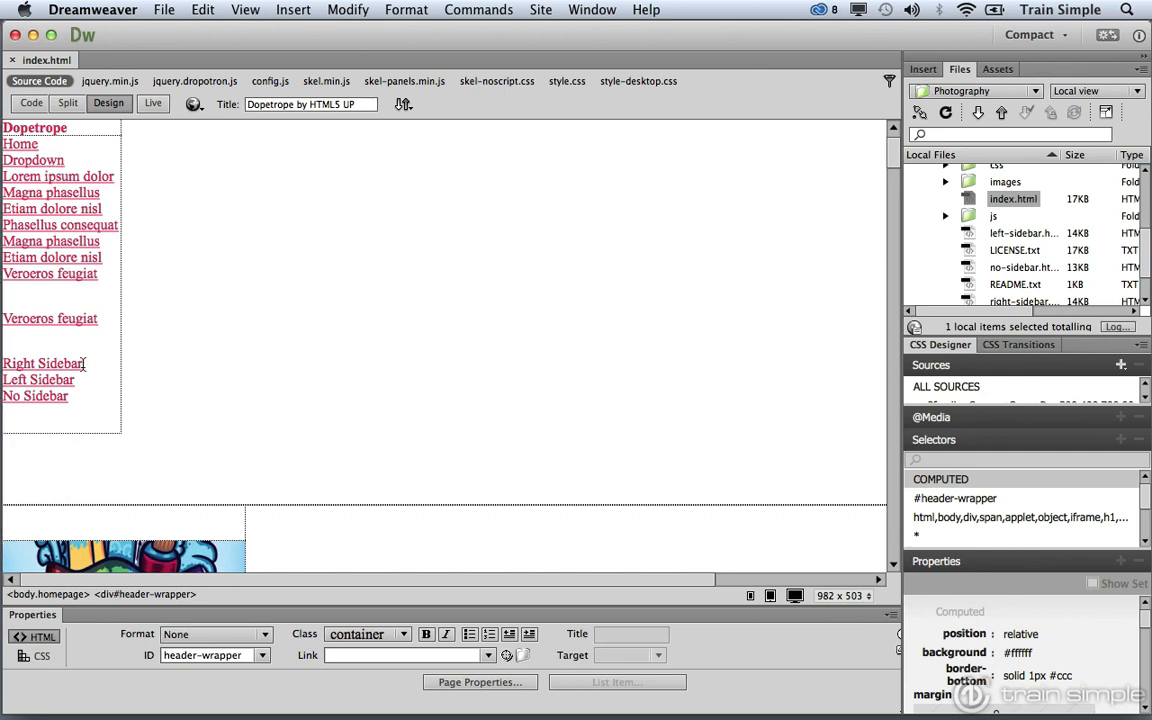
Select the Right Sidebar navigation text and inspect its link code in Split view before returning to Design view.
drag(84, 364, 3, 369)
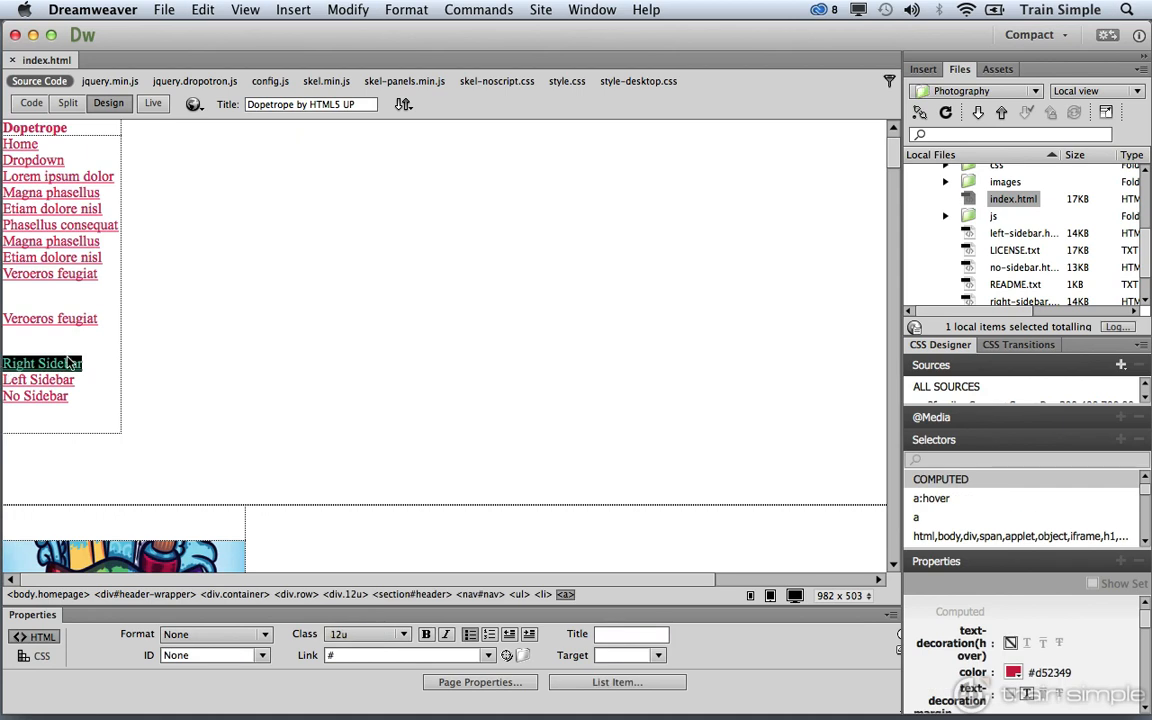
click(330, 655)
key(BackSpace)
click(64, 101)
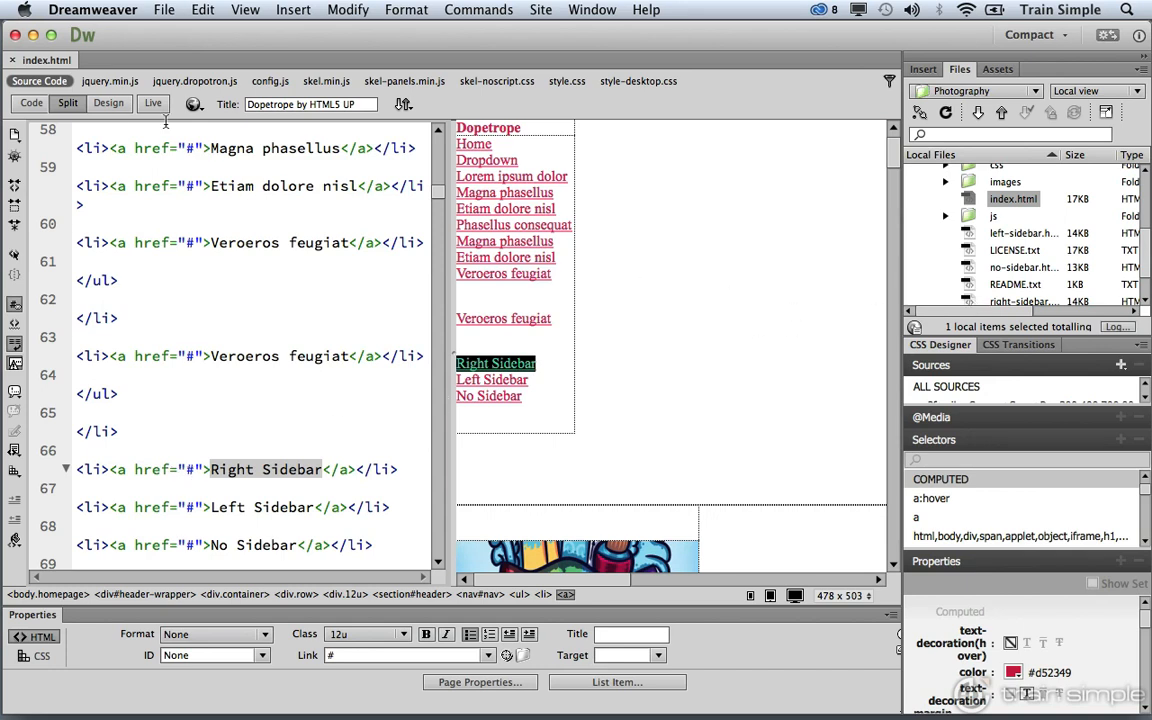
click(114, 106)
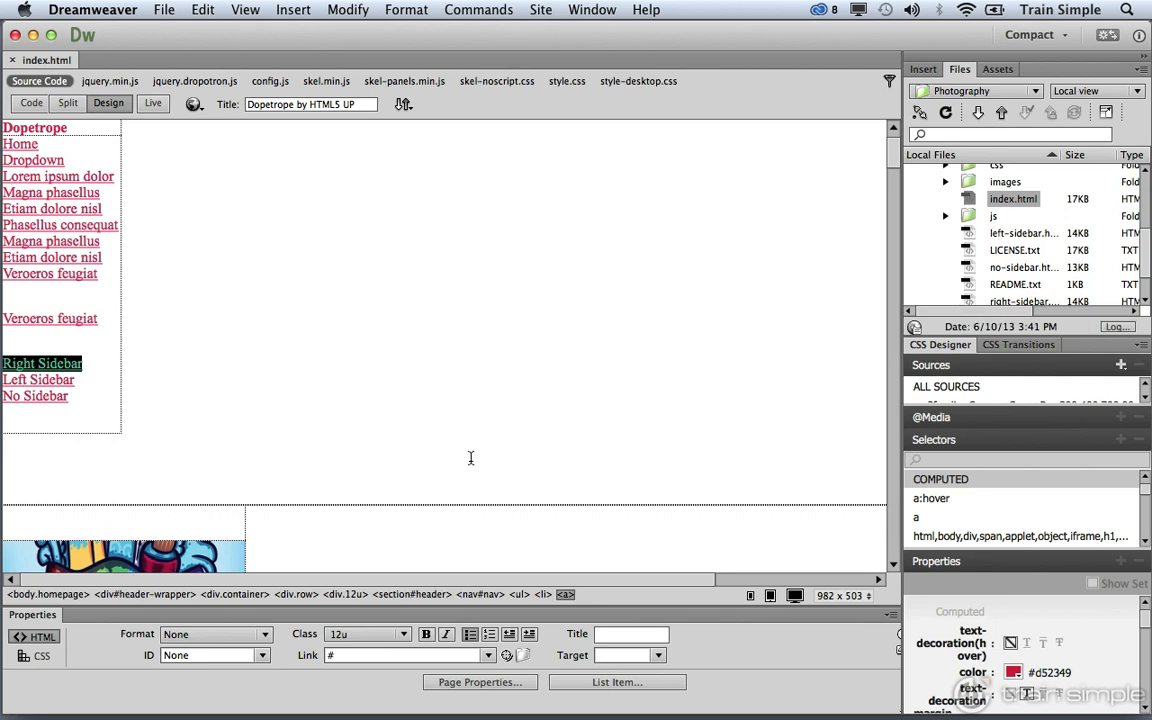
Link the selected Right Sidebar text to right-sidebar.html in the html5up folder, relative to the document.
click(523, 656)
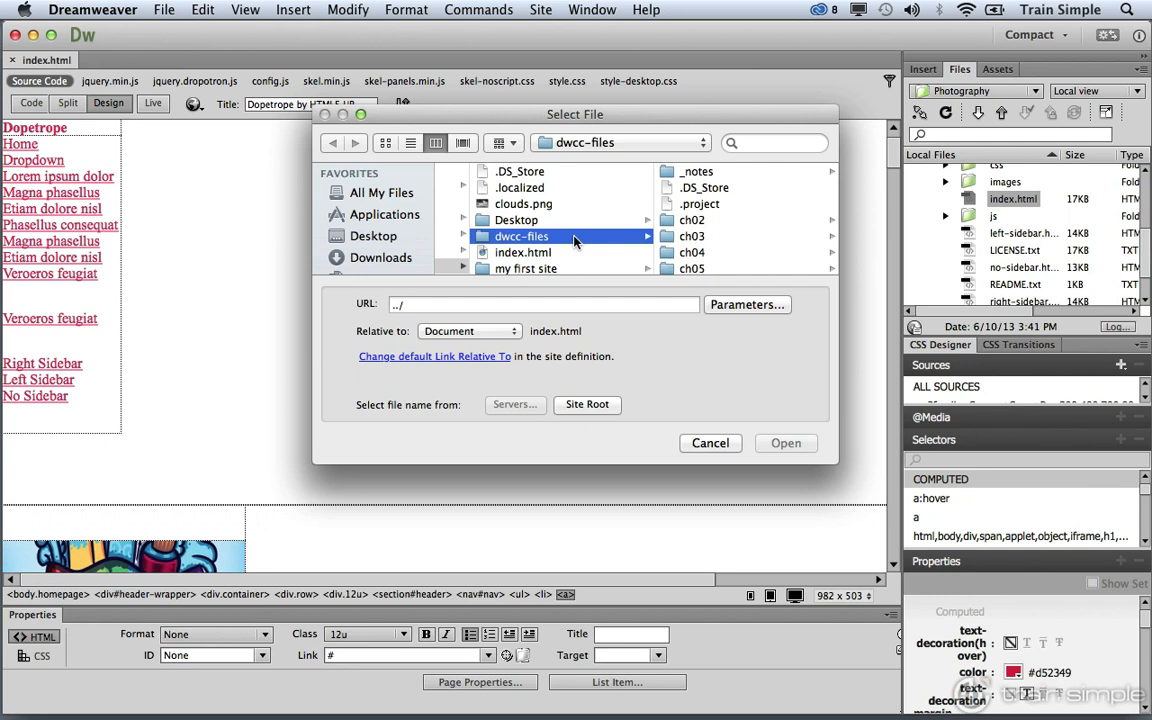
scroll(727, 239, down, 3)
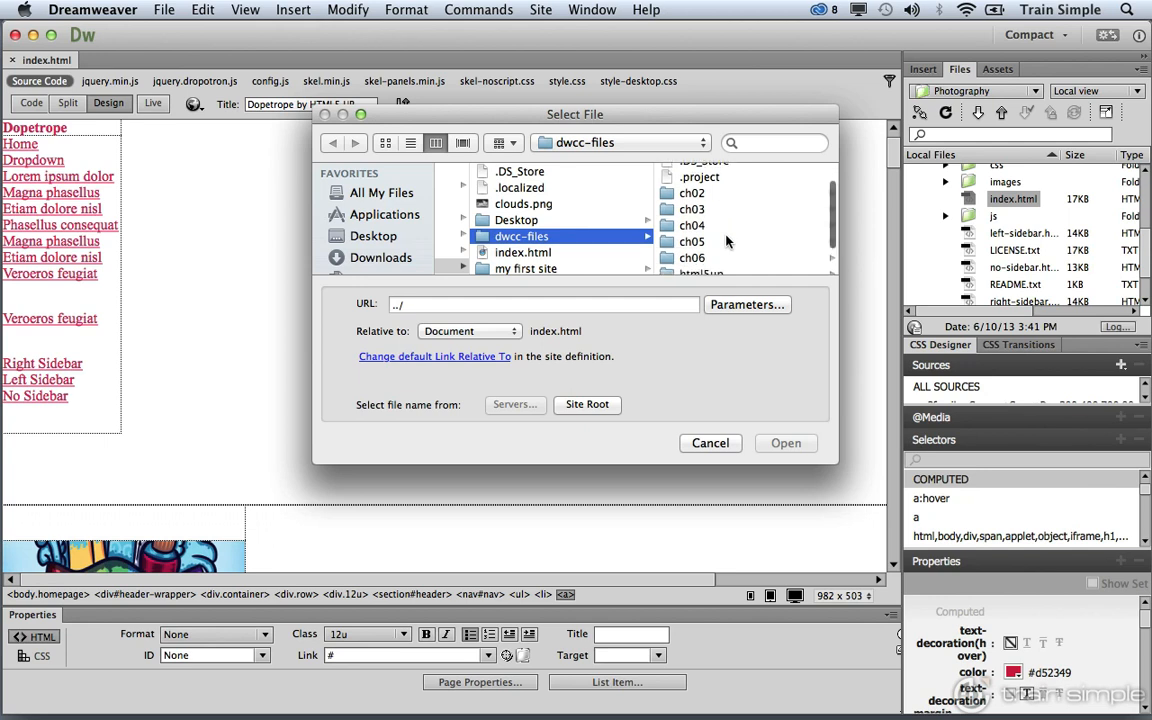
scroll(727, 241, down, 1)
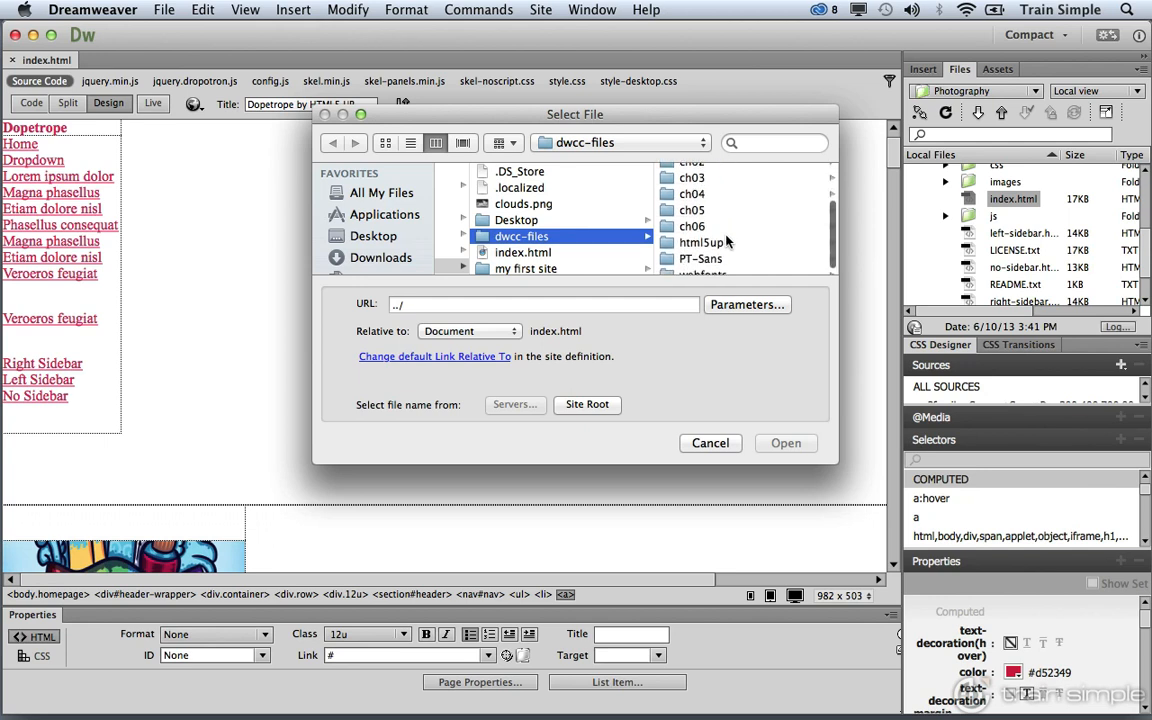
click(690, 242)
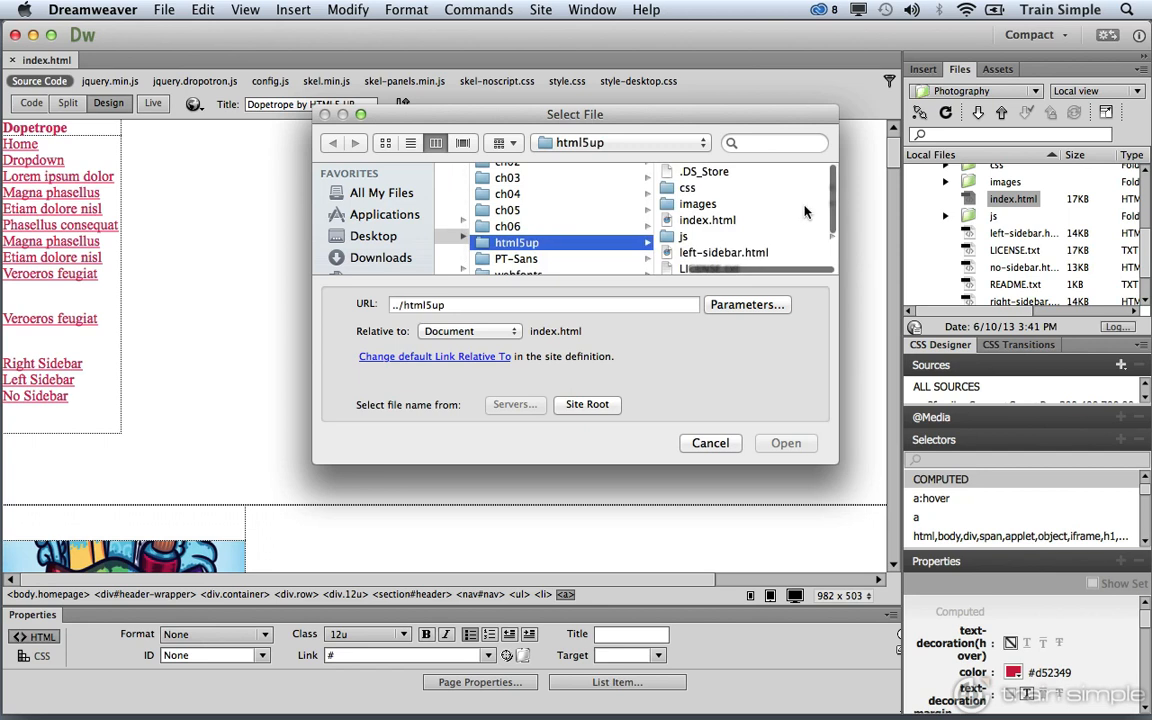
drag(831, 197, 832, 252)
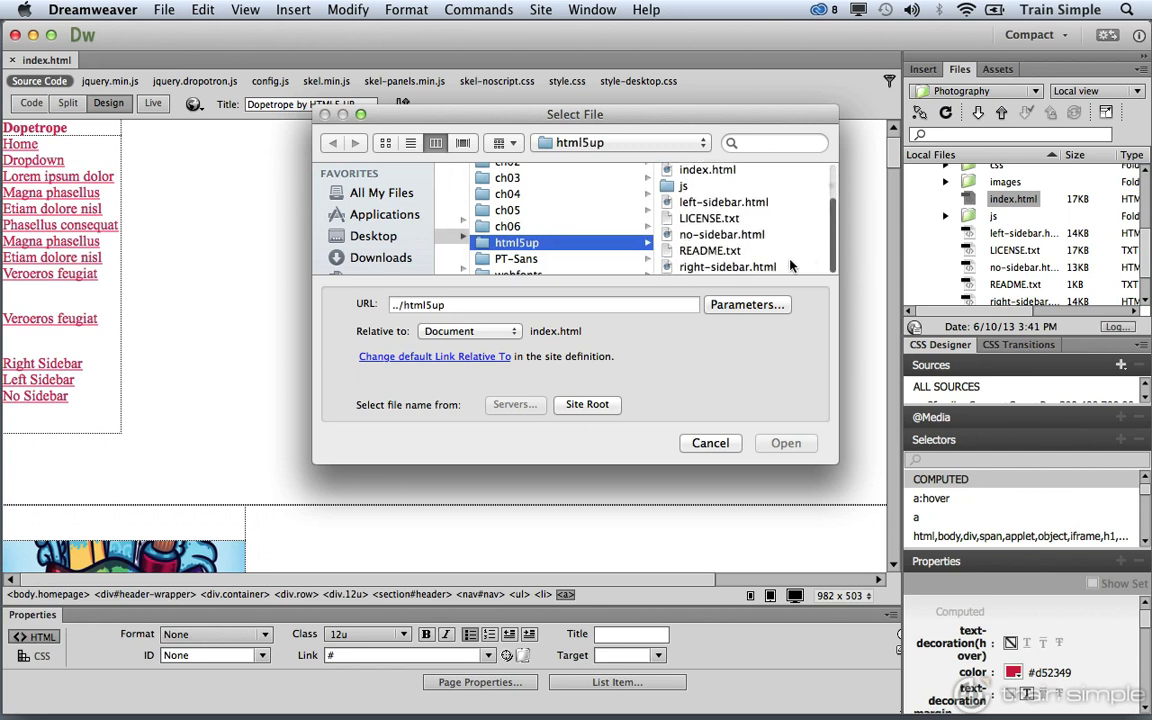
click(765, 267)
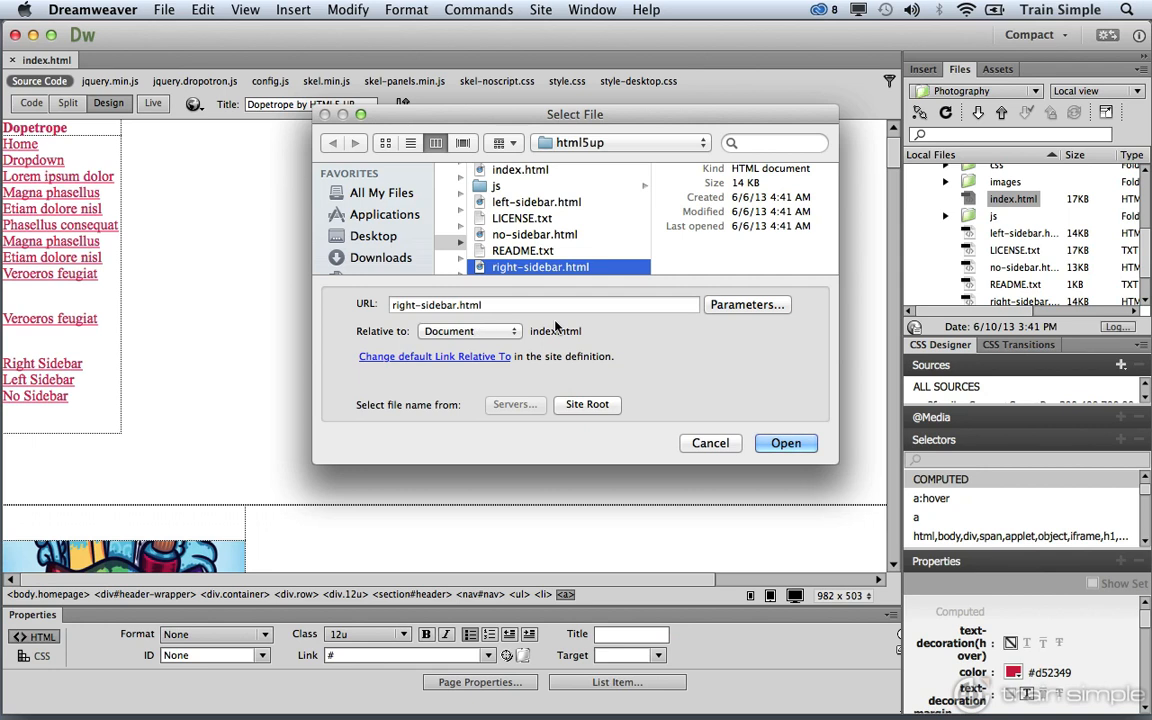
click(784, 444)
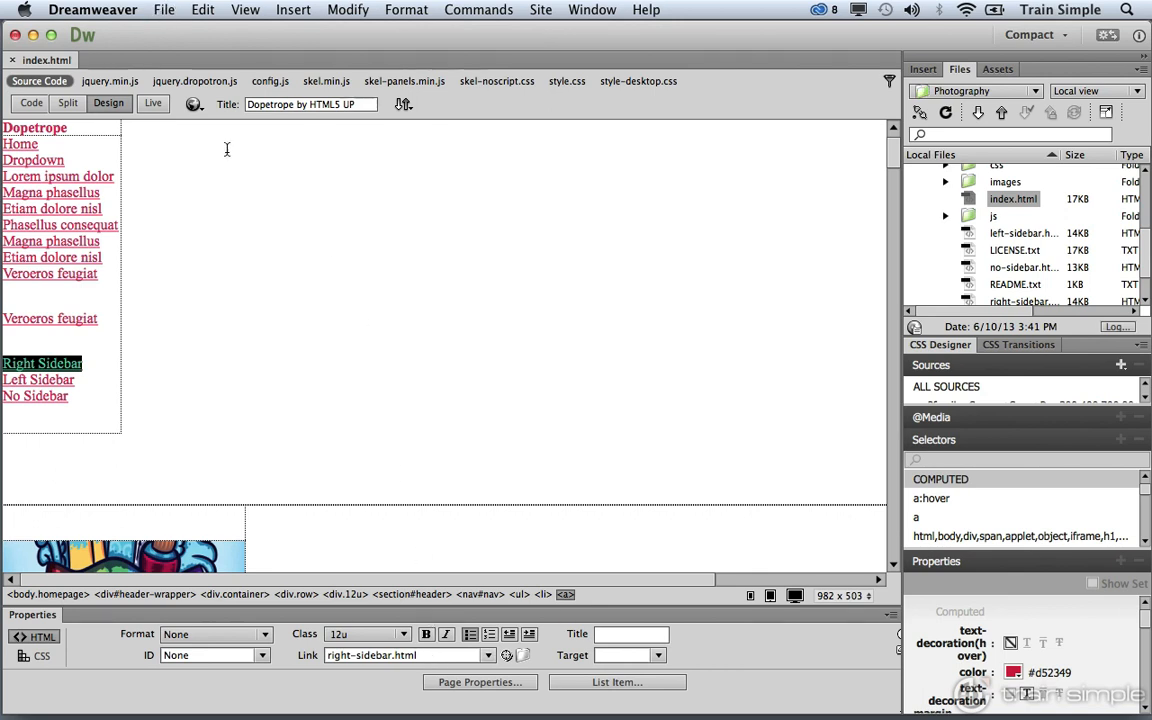
Preview the page in Safari, test the Right Sidebar link, and close the browser window.
click(196, 106)
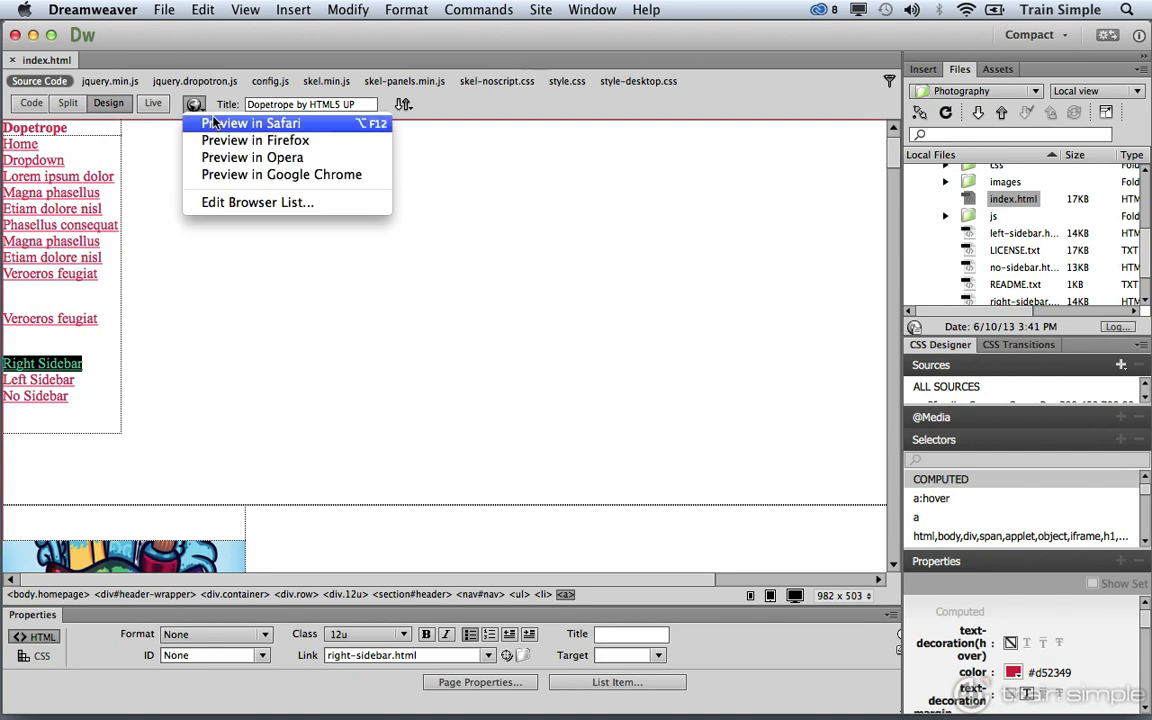
click(212, 122)
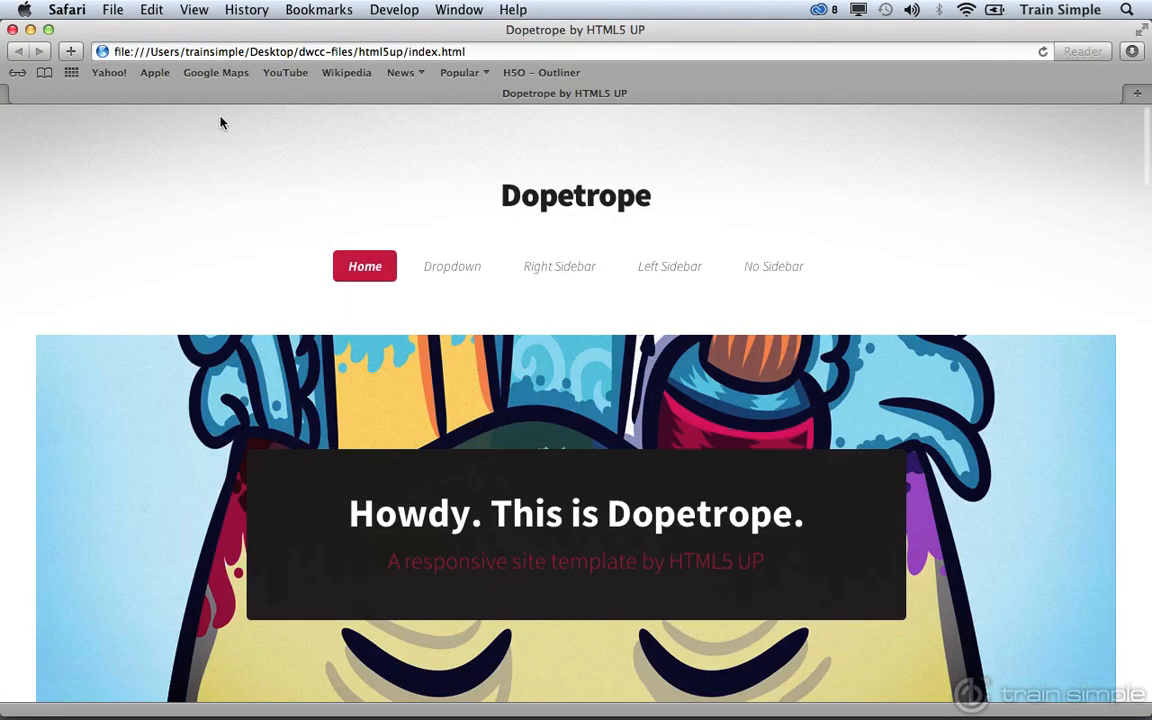
click(548, 267)
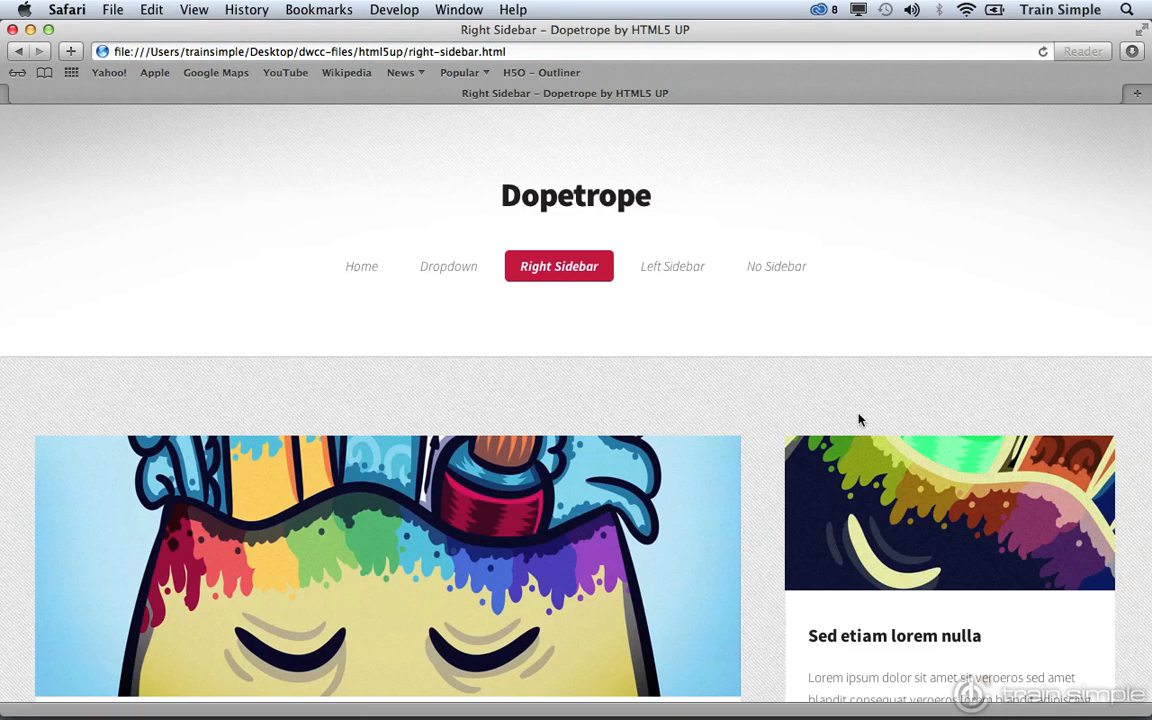
scroll(858, 418, down, 3)
scroll(858, 418, down, 2)
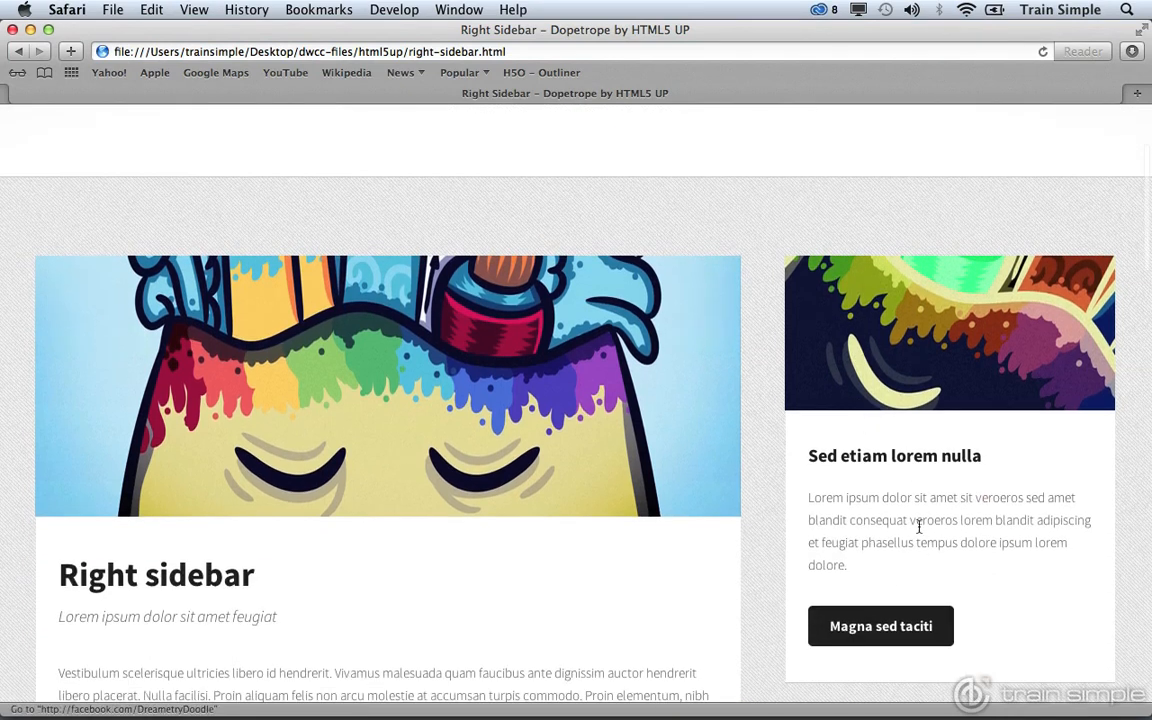
scroll(884, 474, up, 4)
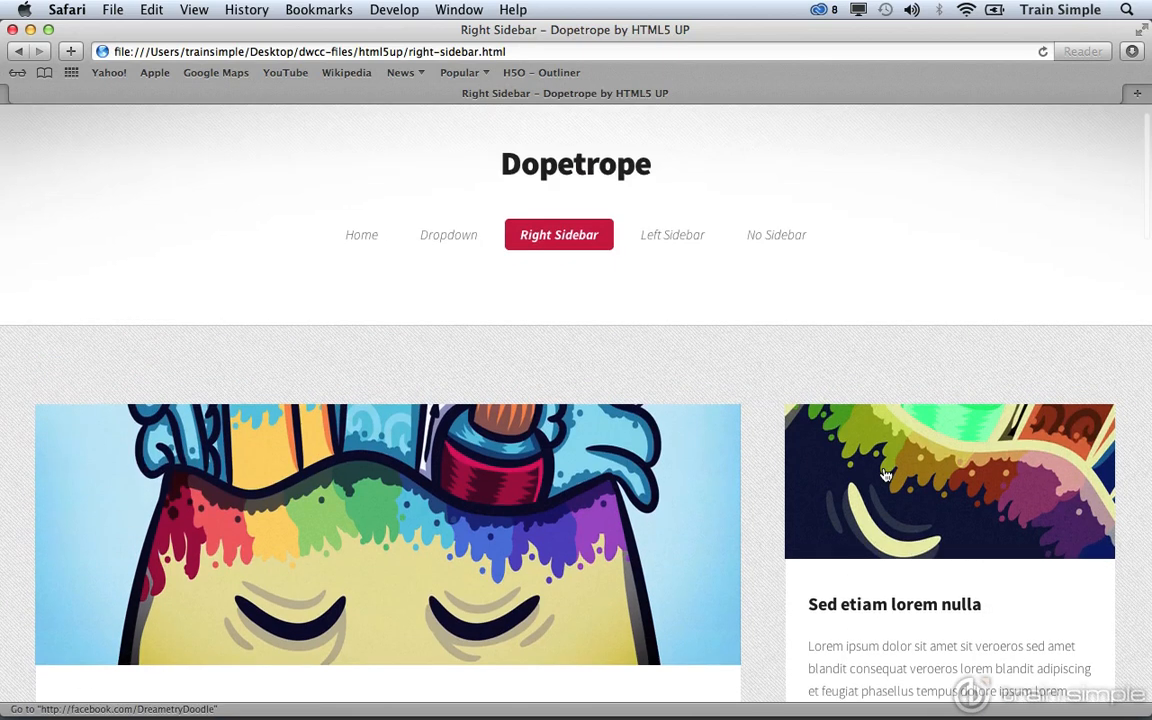
click(12, 30)
click(176, 174)
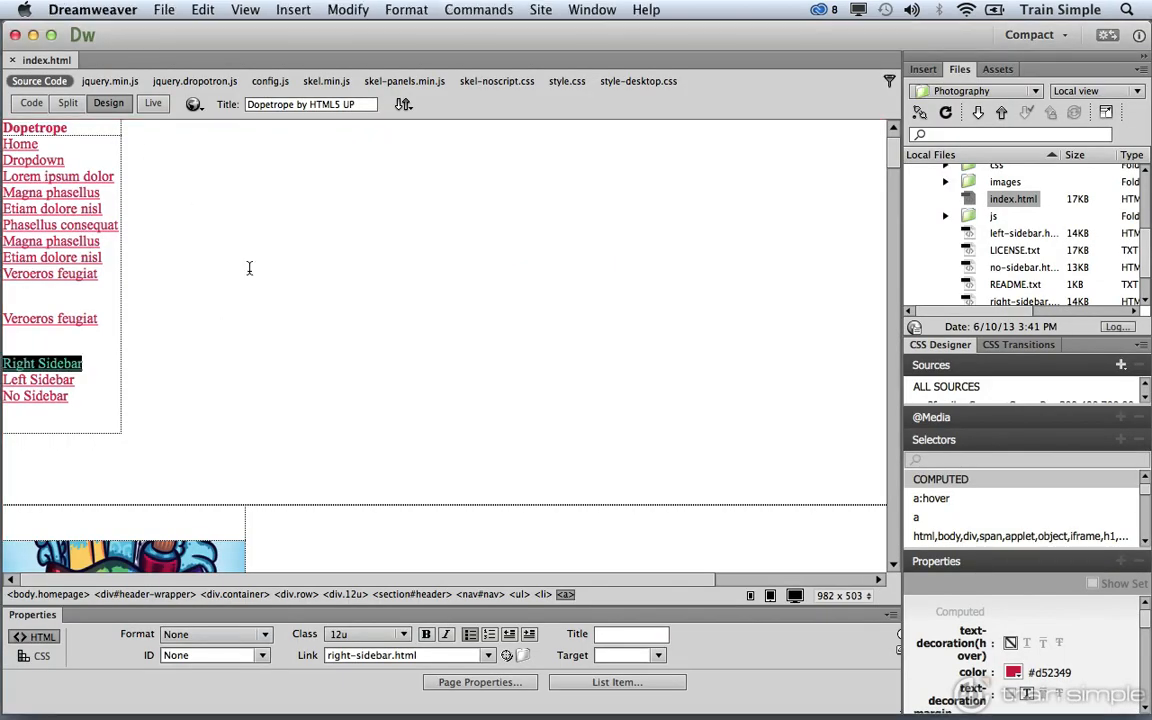
Link the Left Sidebar navigation text to left-sidebar.html by pointing to the file in the site's file list.
drag(75, 380, 2, 380)
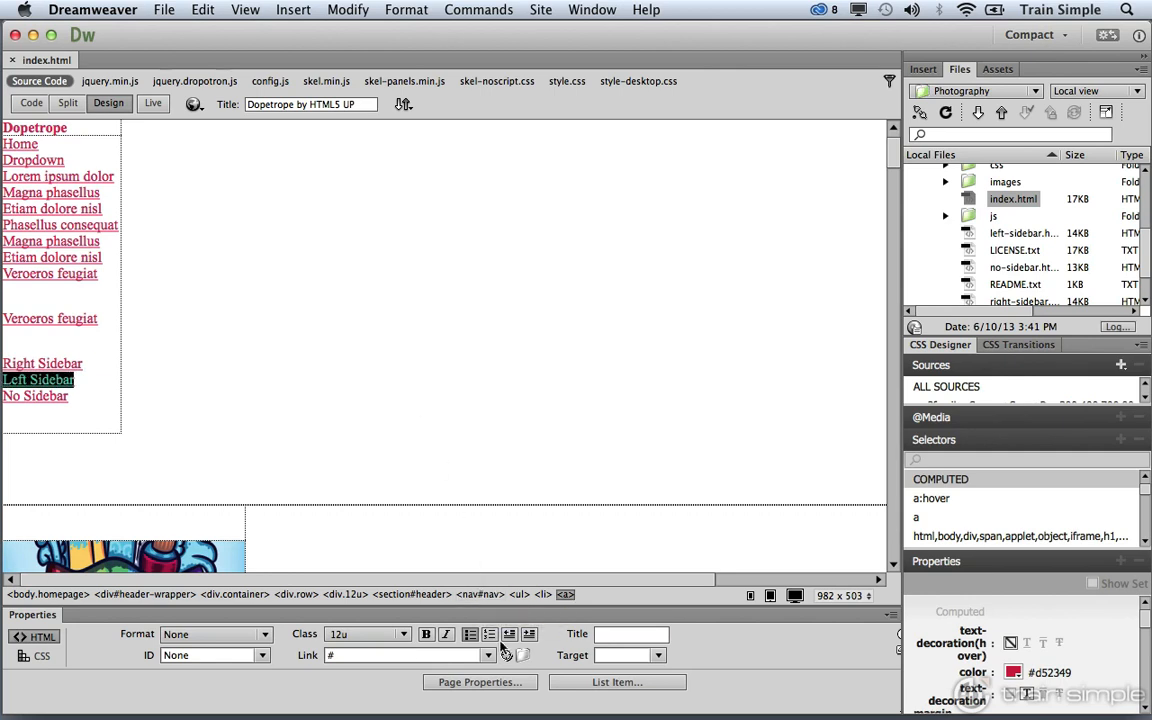
drag(504, 658, 972, 234)
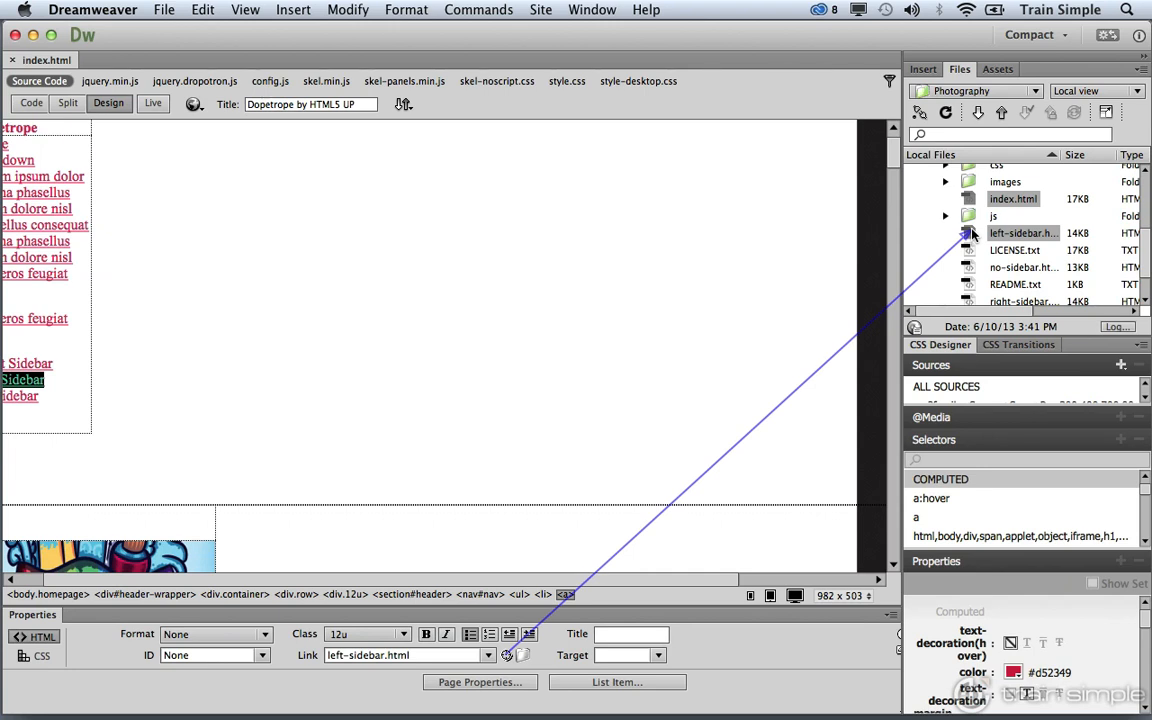
drag(972, 233, 972, 233)
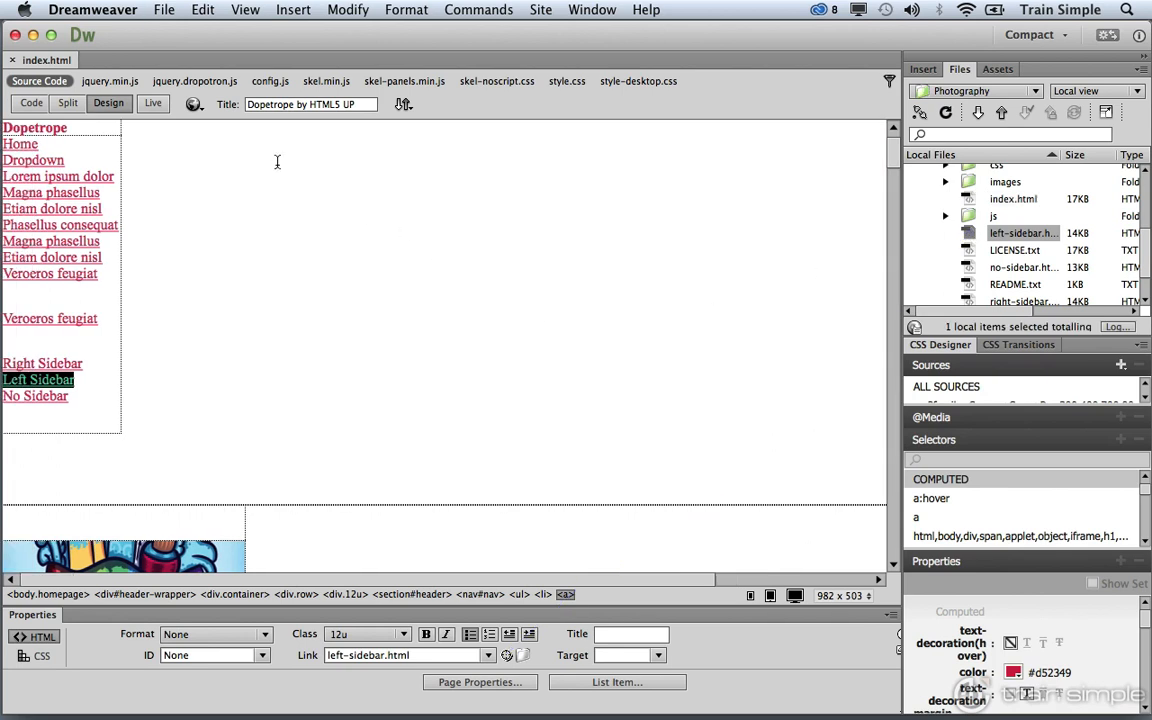
Preview the page in Safari, test the Left Sidebar and Home links, and close the browser window.
click(193, 105)
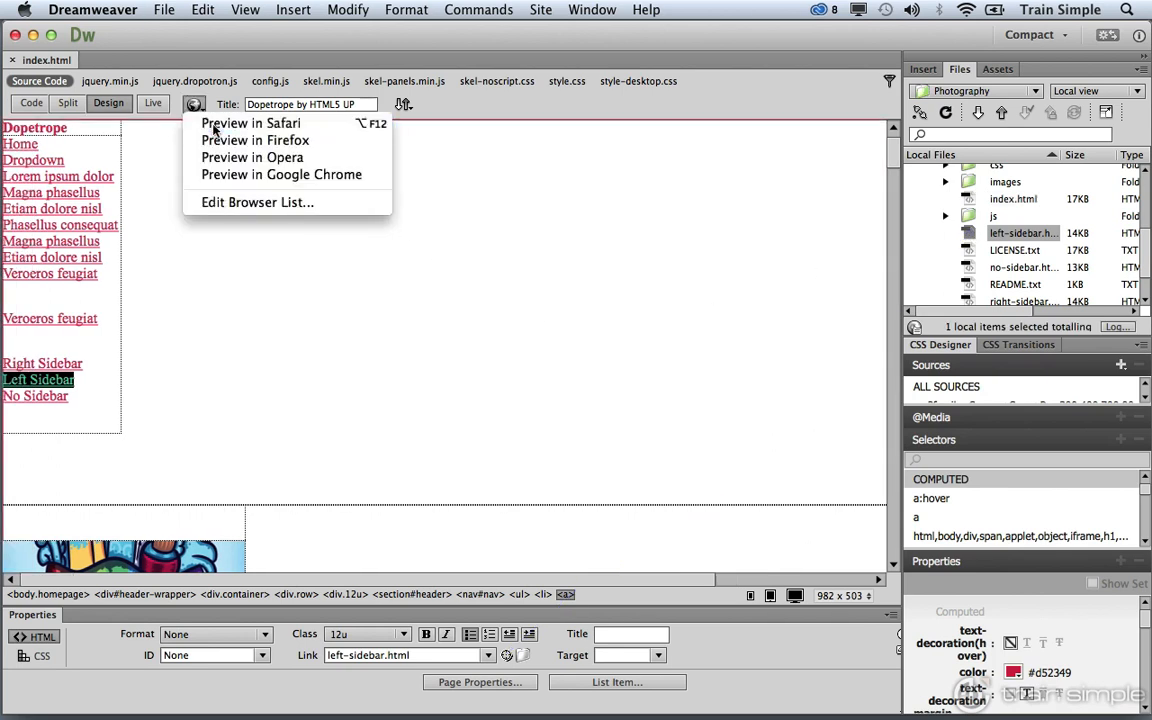
click(210, 123)
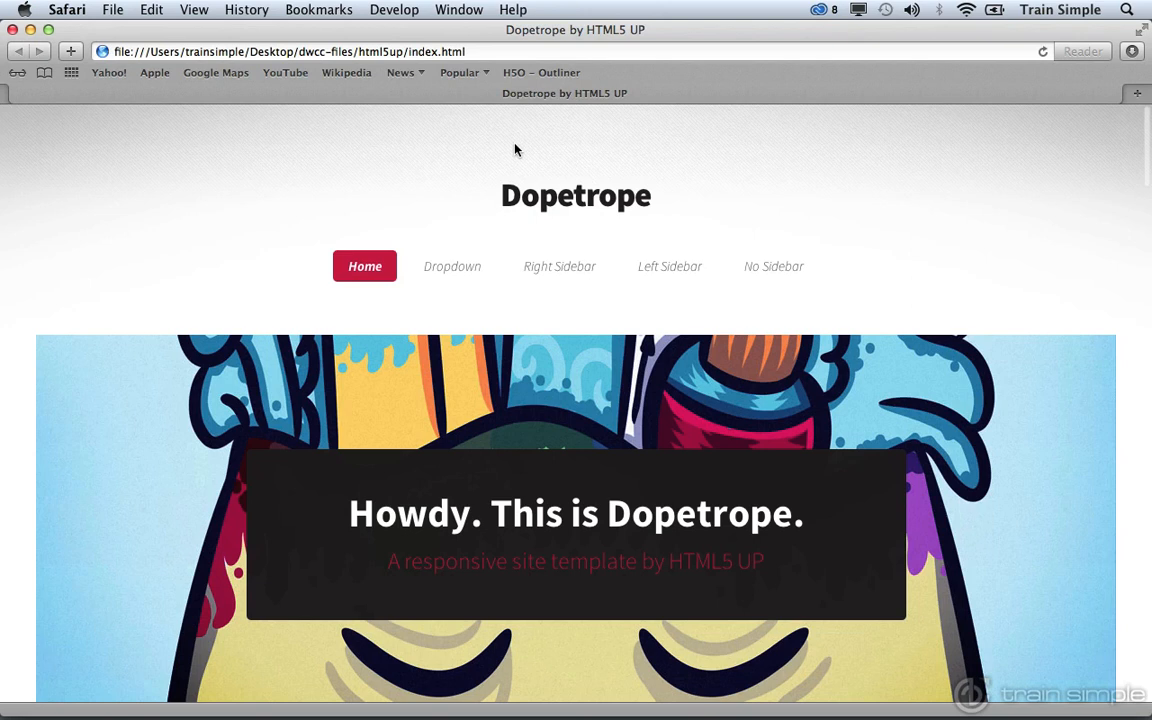
click(660, 274)
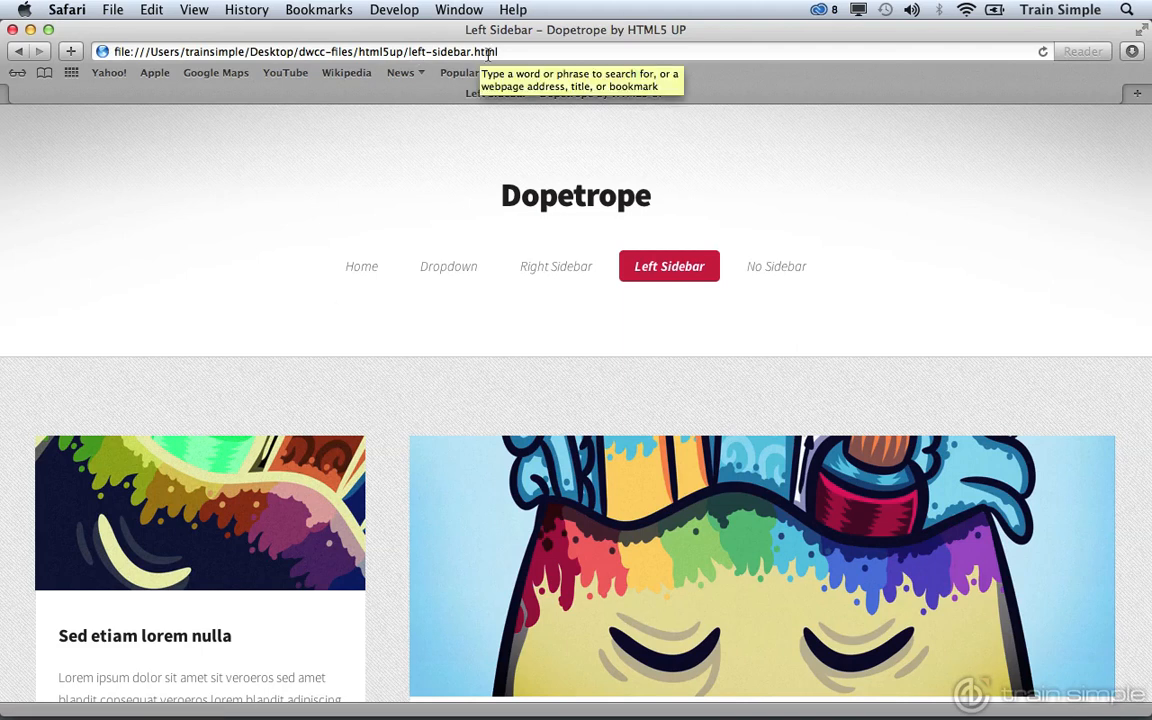
click(368, 267)
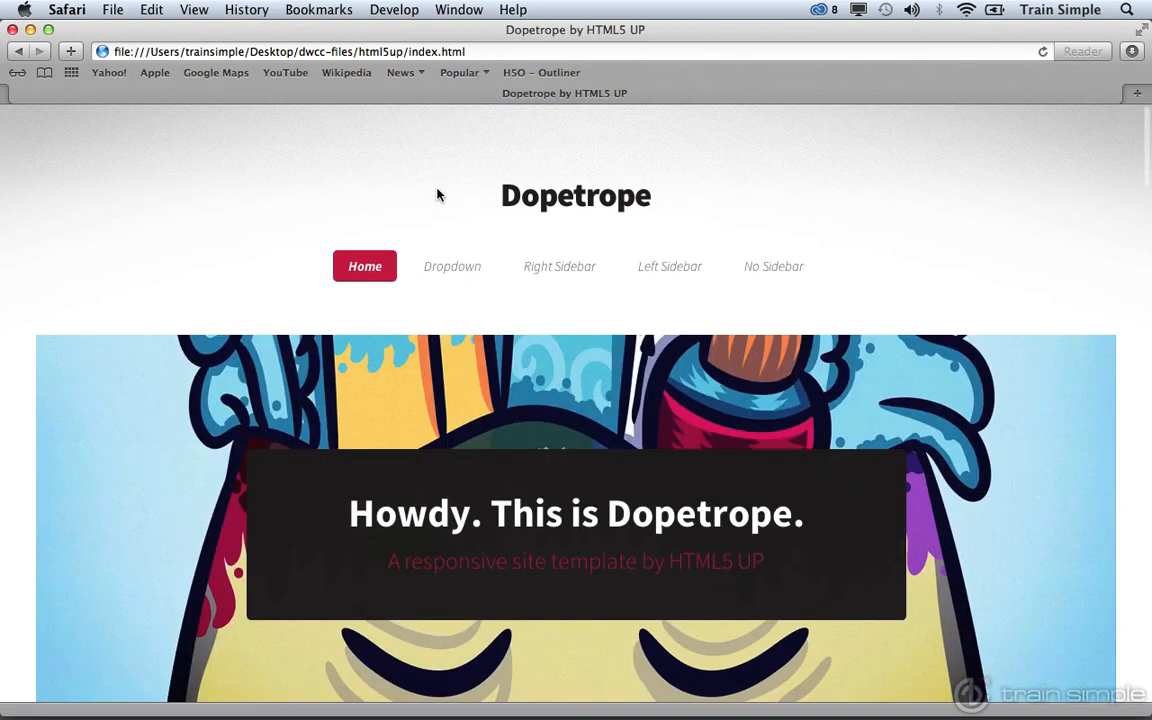
click(12, 29)
Insert a hyperlink on the No Sidebar navigation text to no-sidebar.html, relative to the document with no target, and save the page.
drag(69, 397, 3, 398)
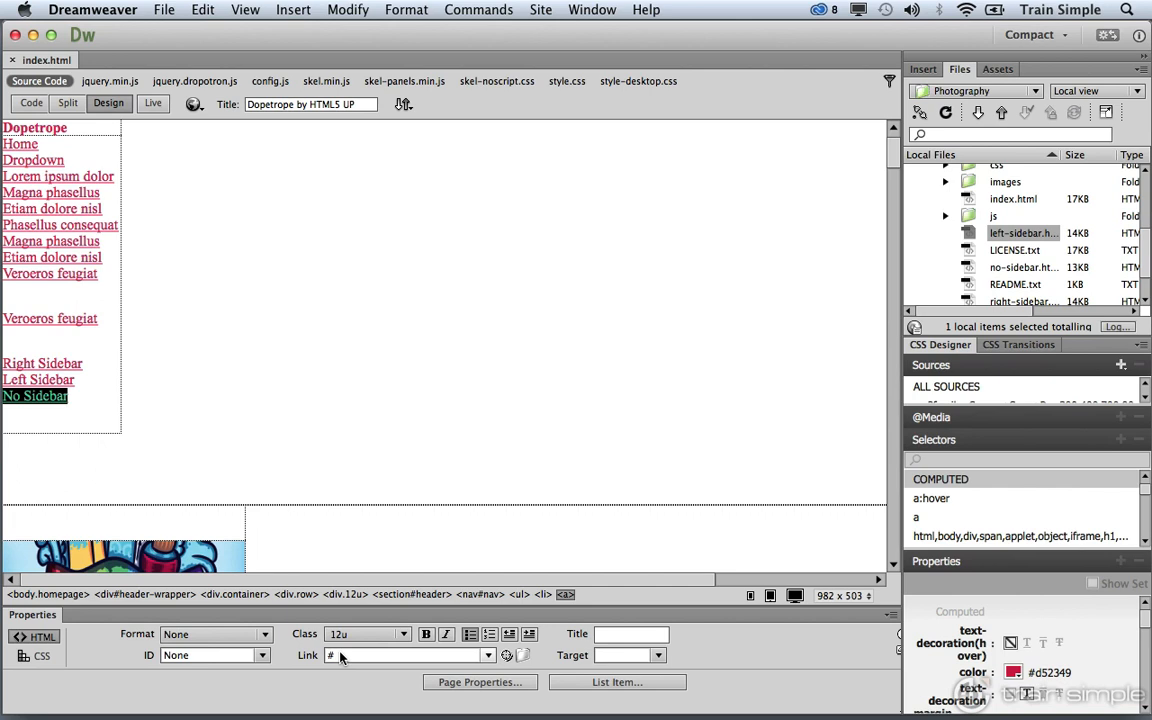
click(305, 11)
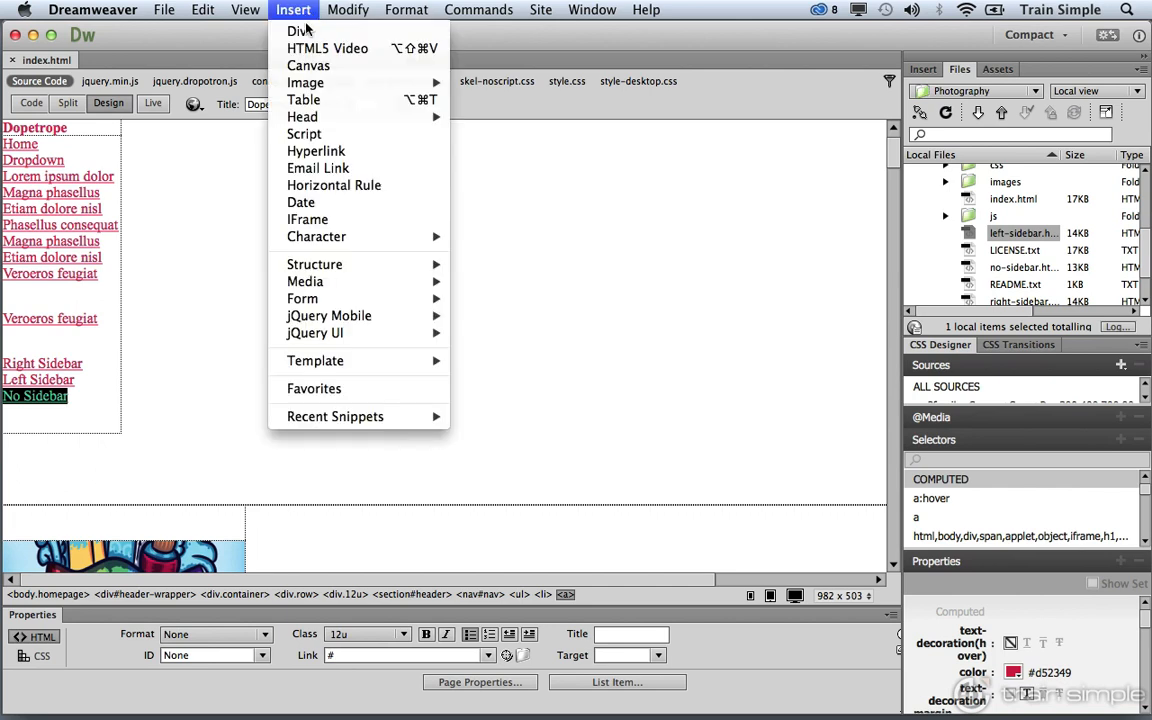
click(325, 154)
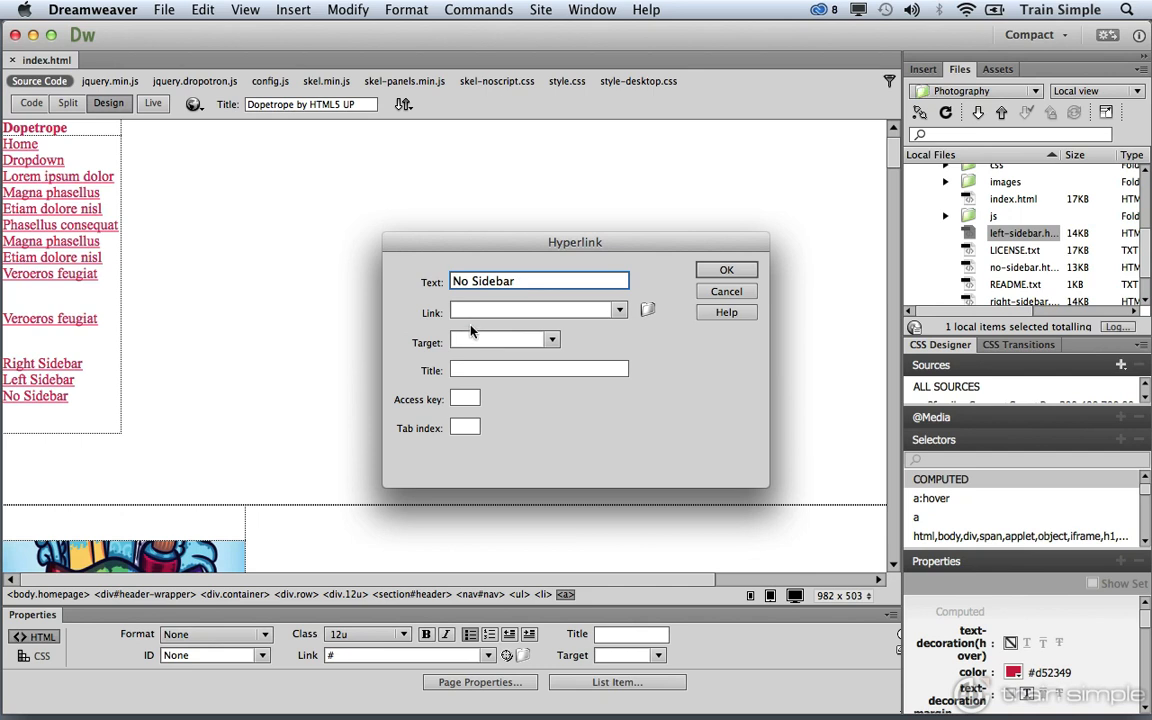
click(648, 316)
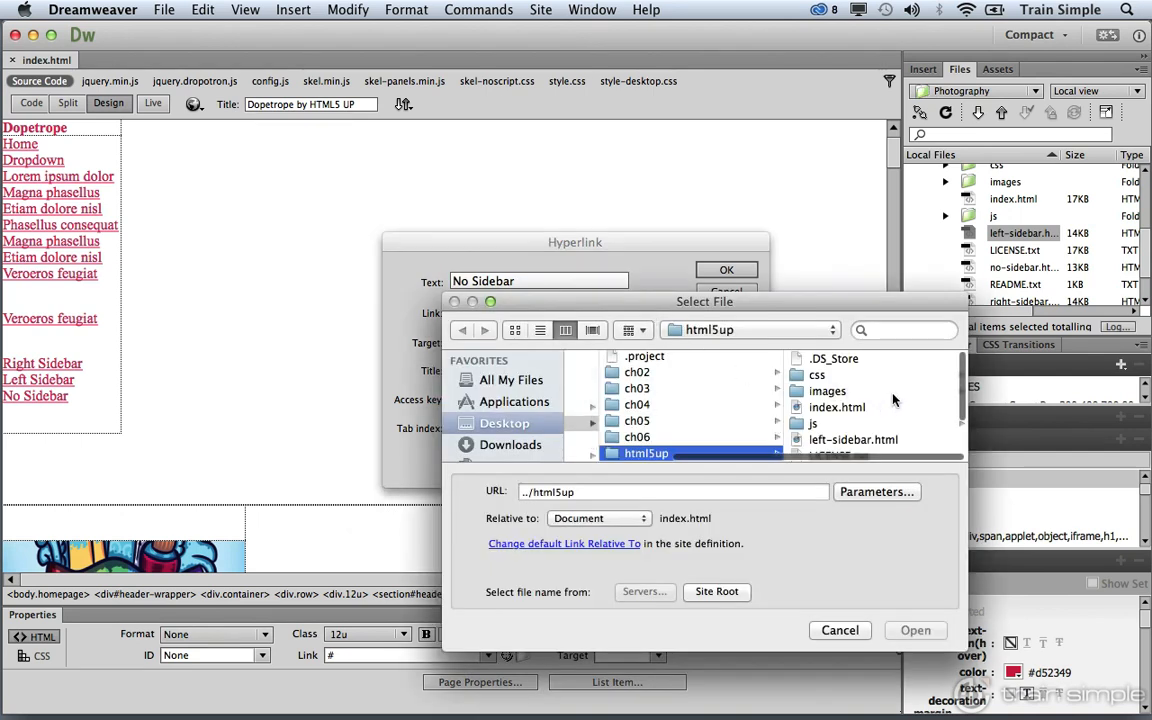
scroll(965, 397, down, 2)
scroll(965, 397, down, 1)
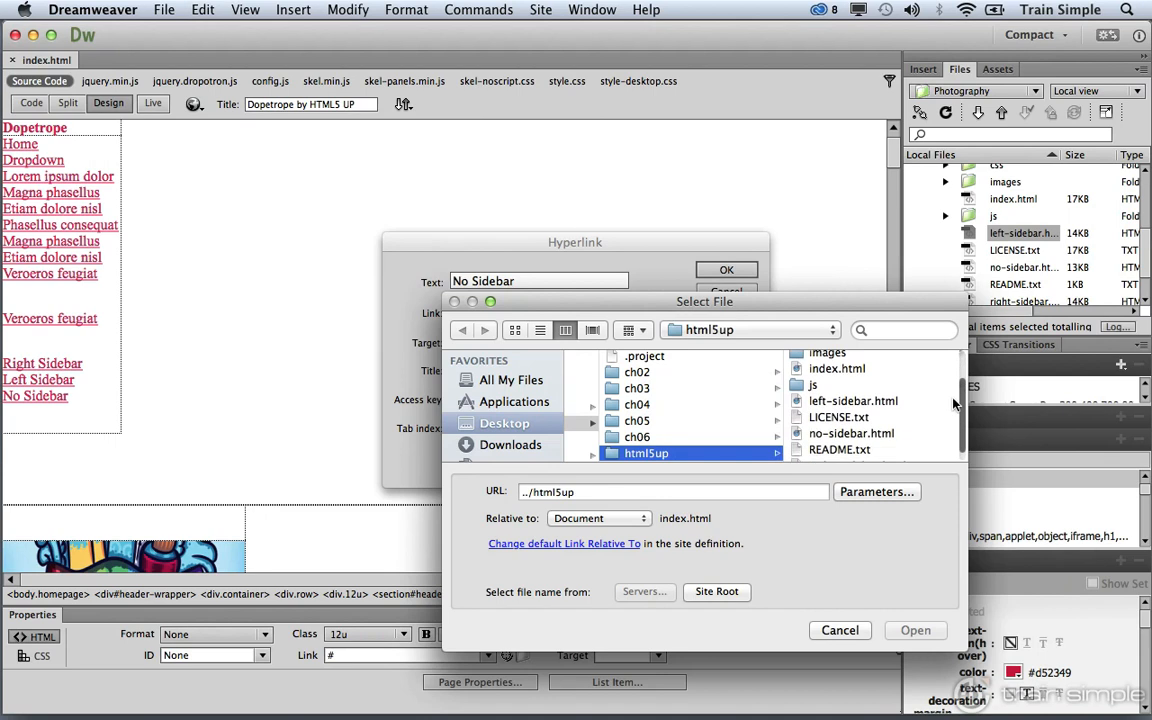
click(855, 434)
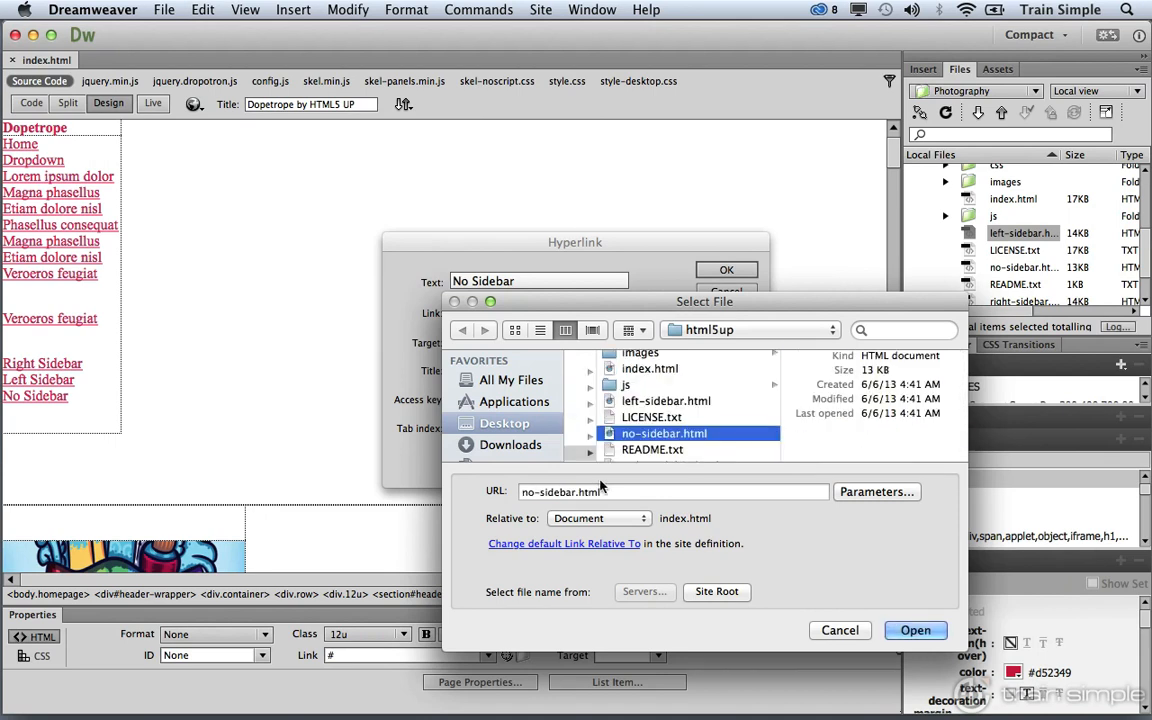
click(926, 640)
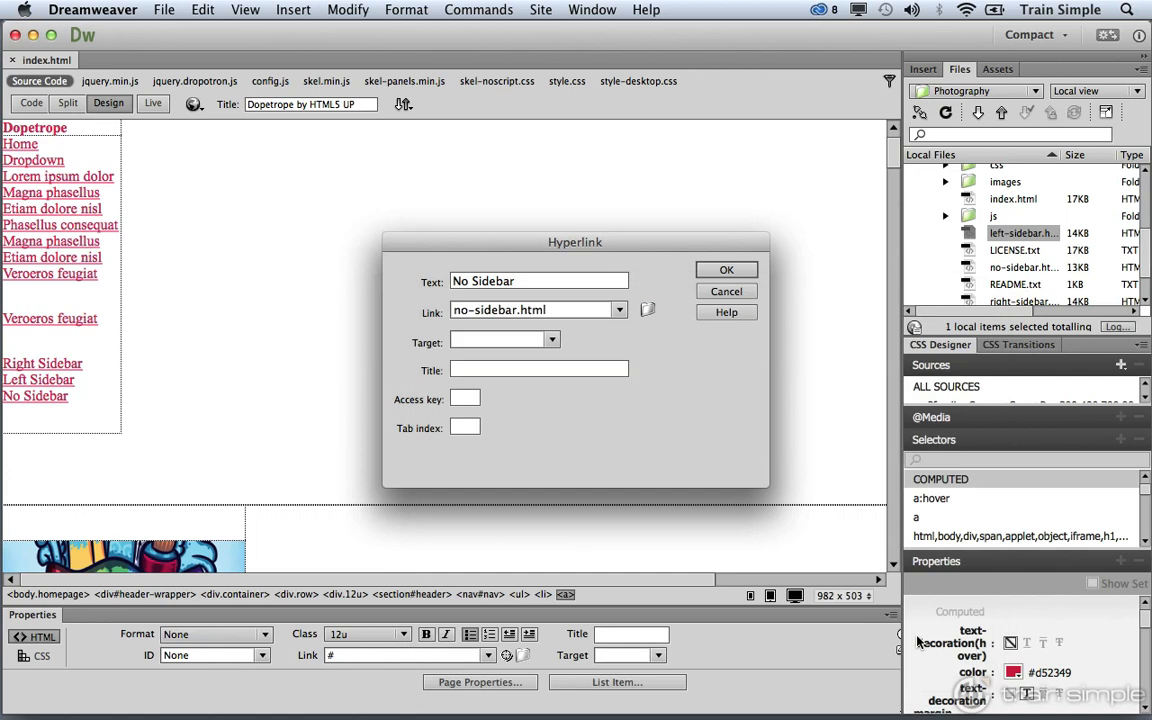
click(553, 343)
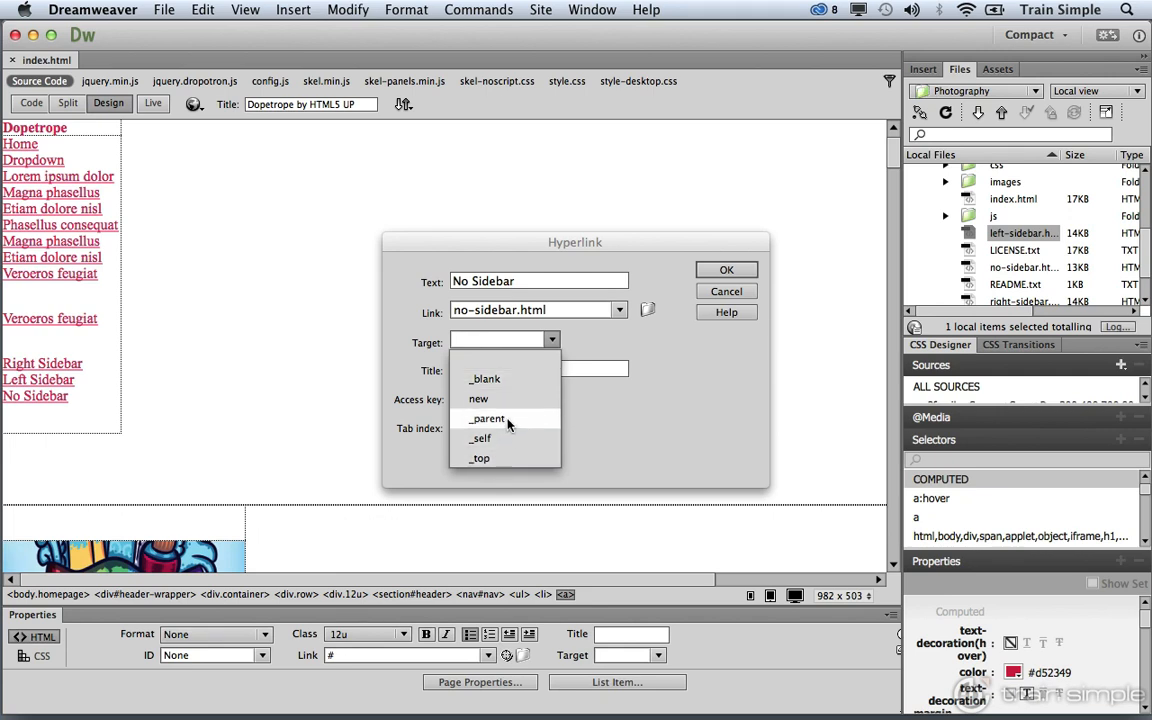
click(627, 332)
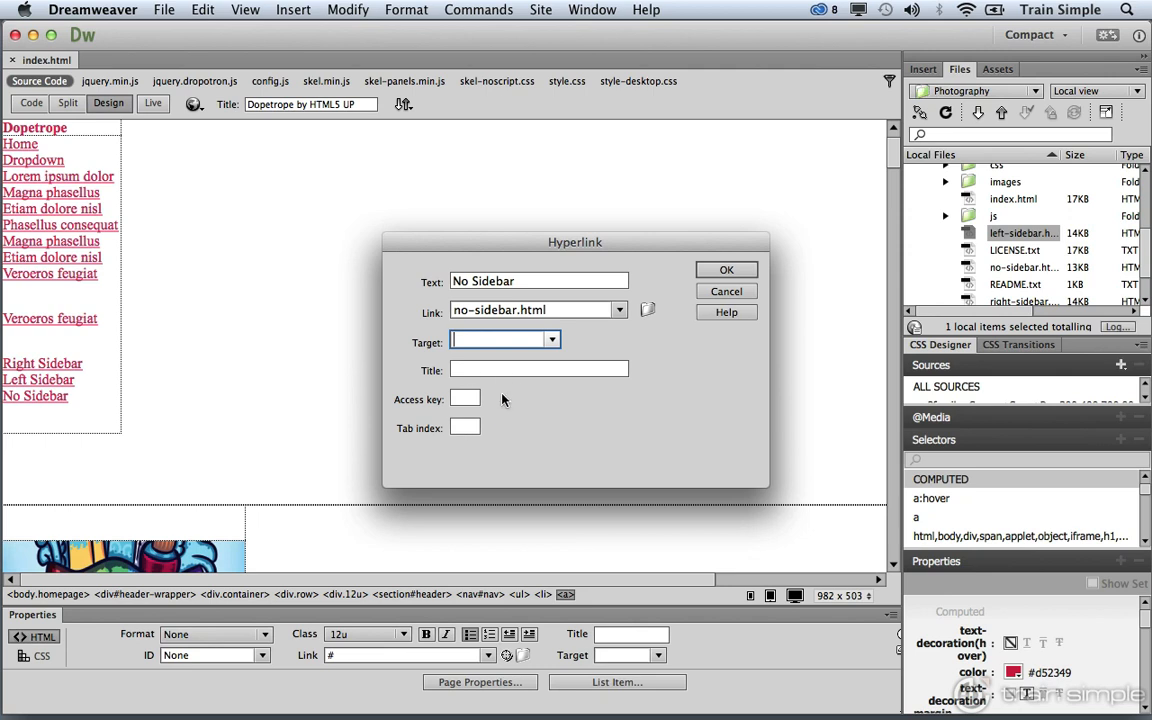
click(716, 268)
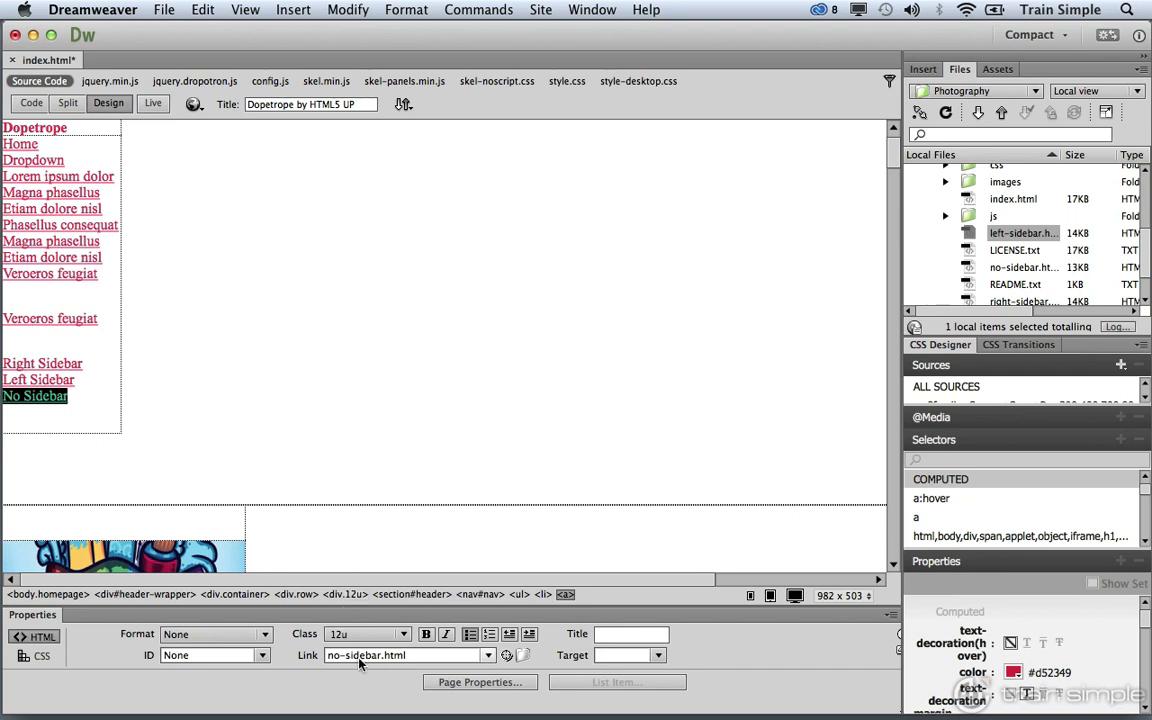
key(super+s)
Preview the page in Safari, test the No Sidebar link, and return to Dreamweaver after closing the browser window.
click(194, 104)
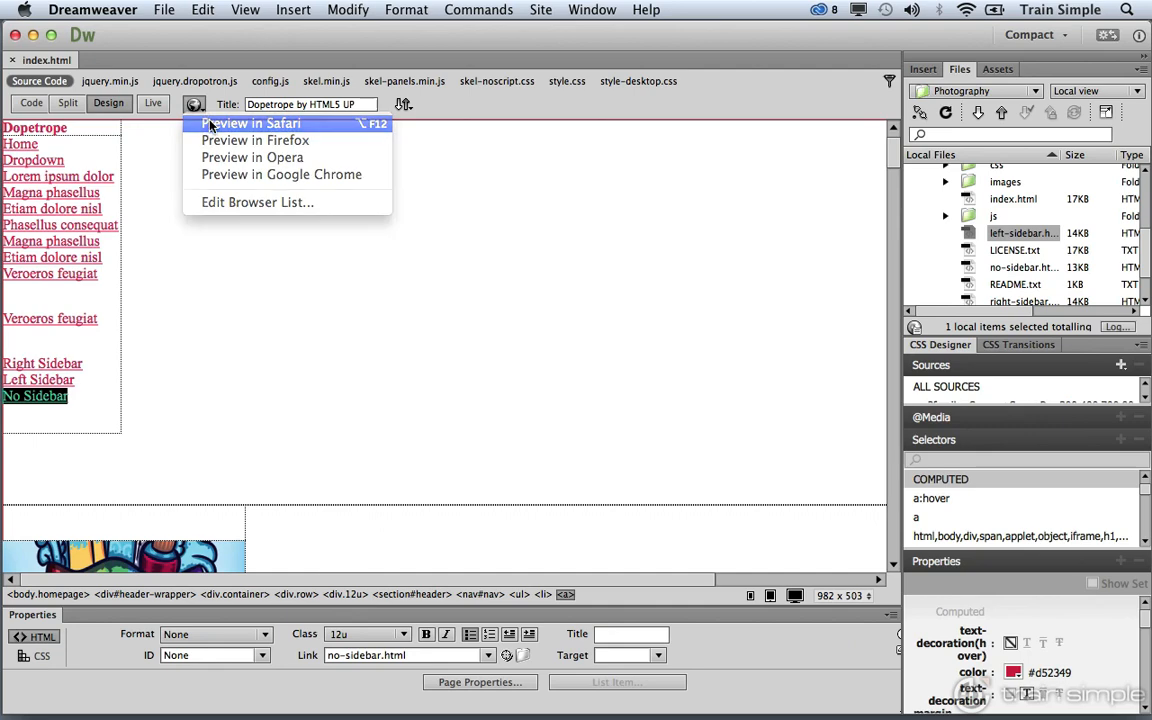
click(210, 123)
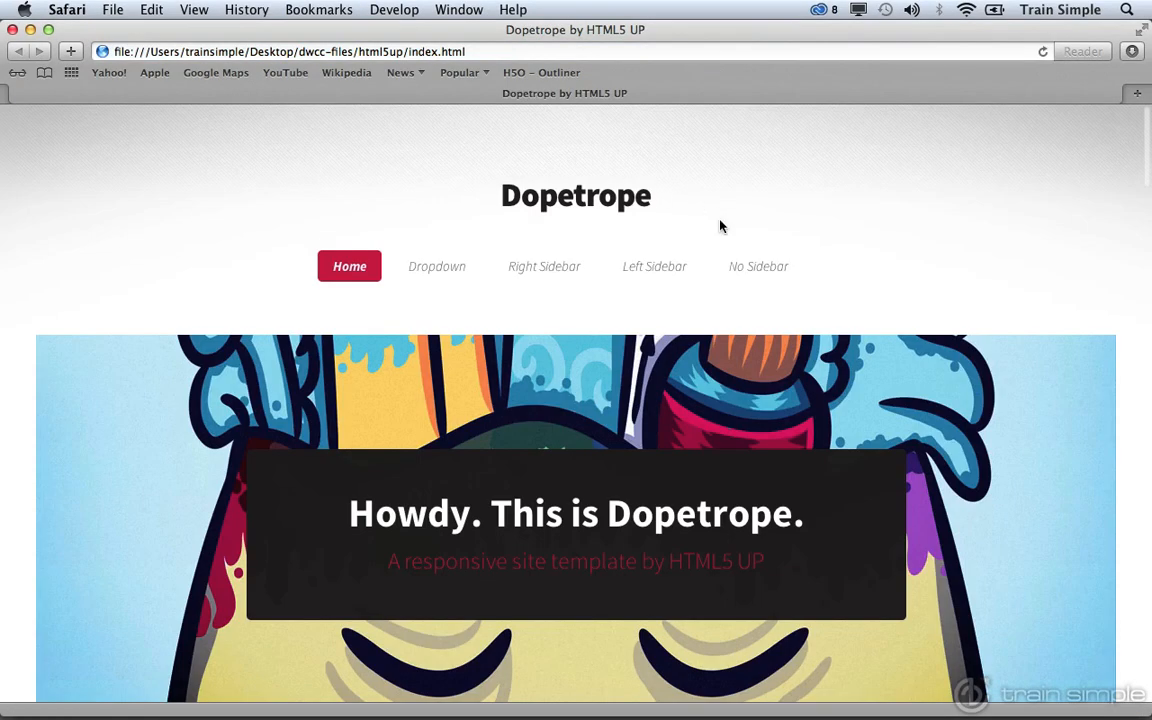
click(744, 270)
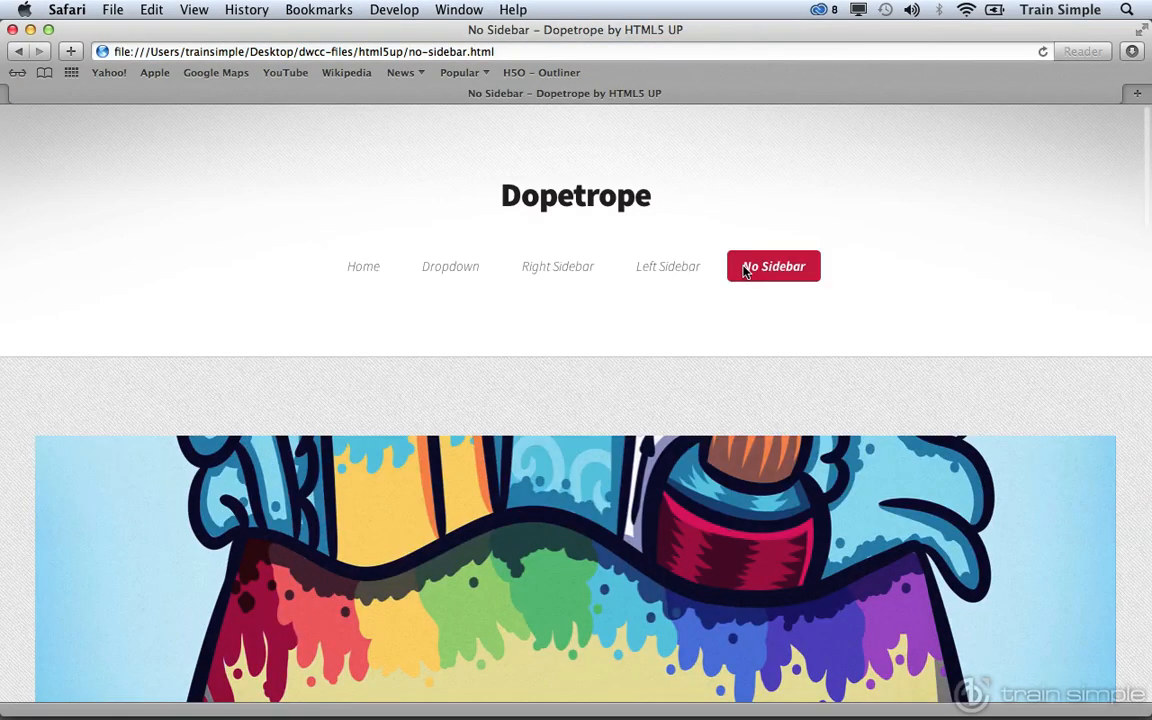
drag(412, 52, 556, 52)
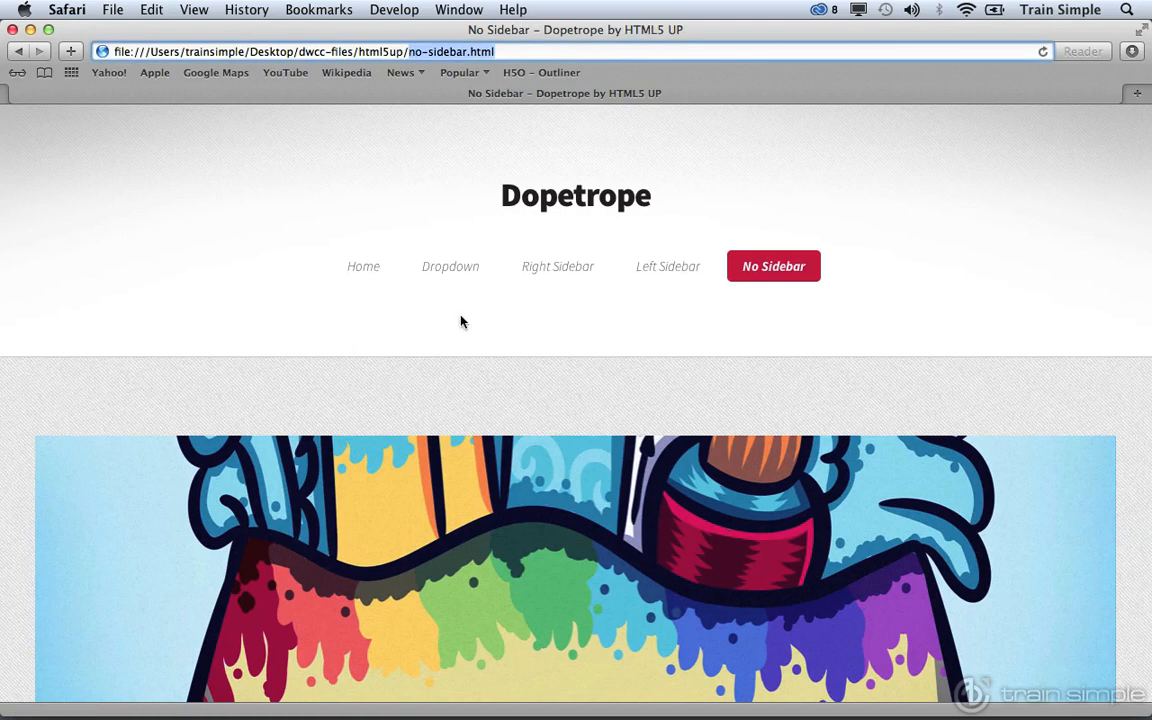
scroll(578, 481, down, 5)
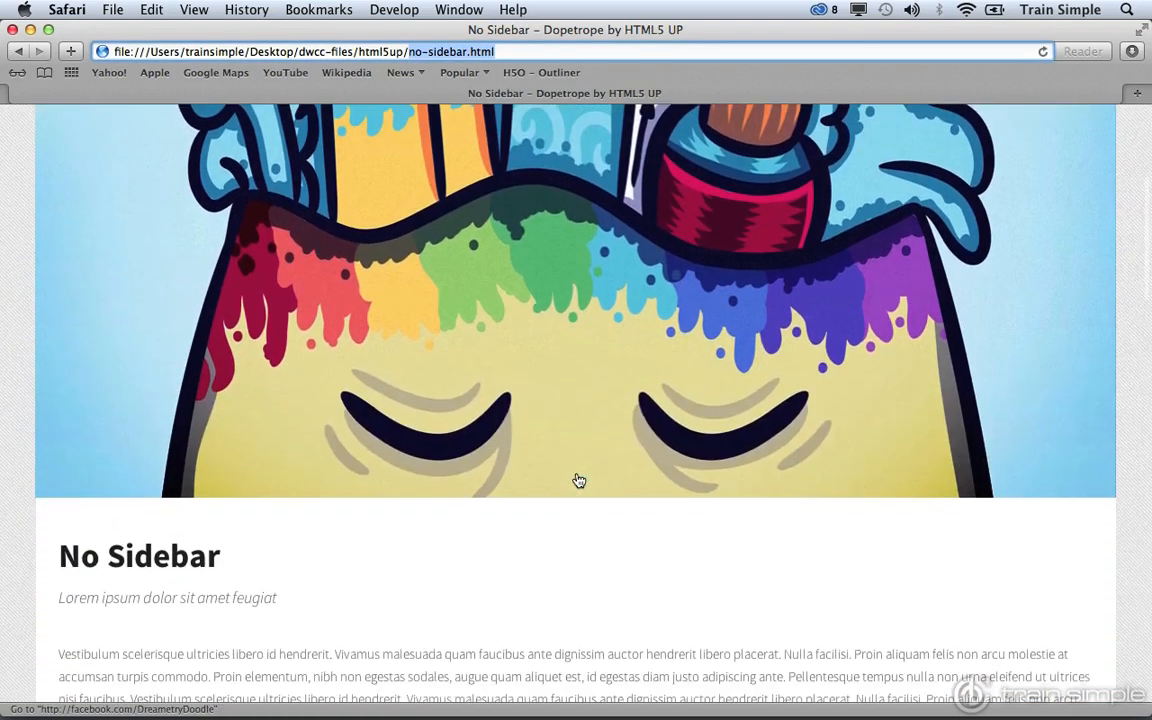
scroll(578, 481, up, 5)
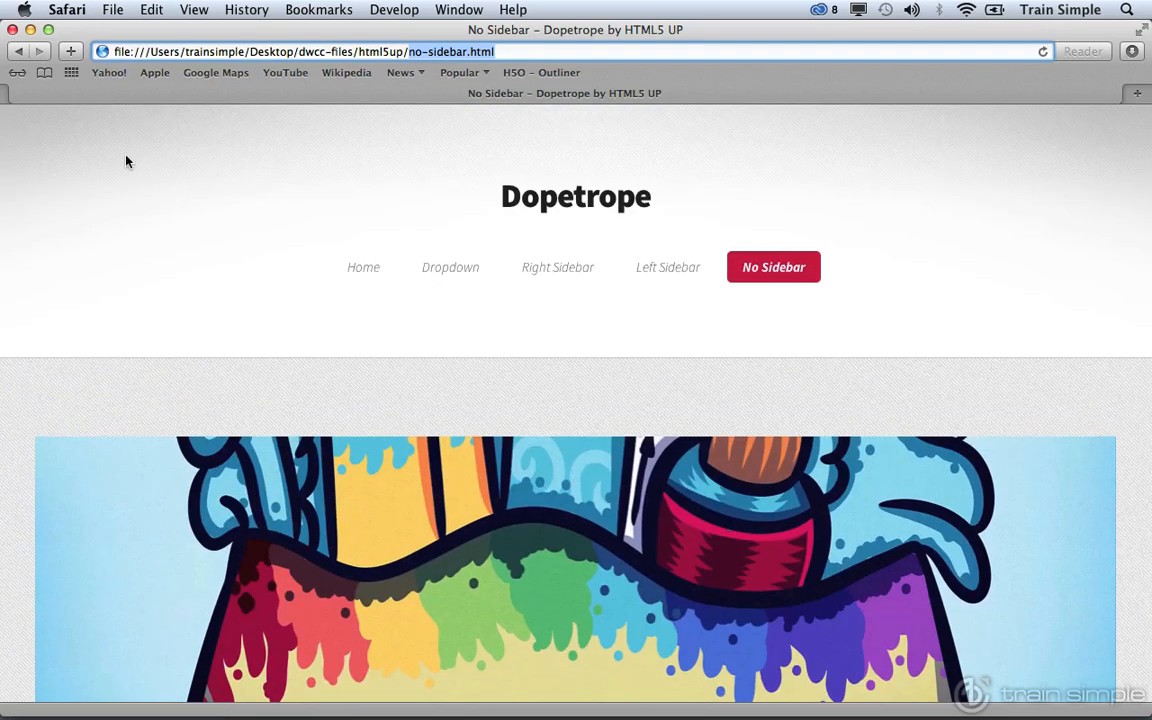
click(12, 29)
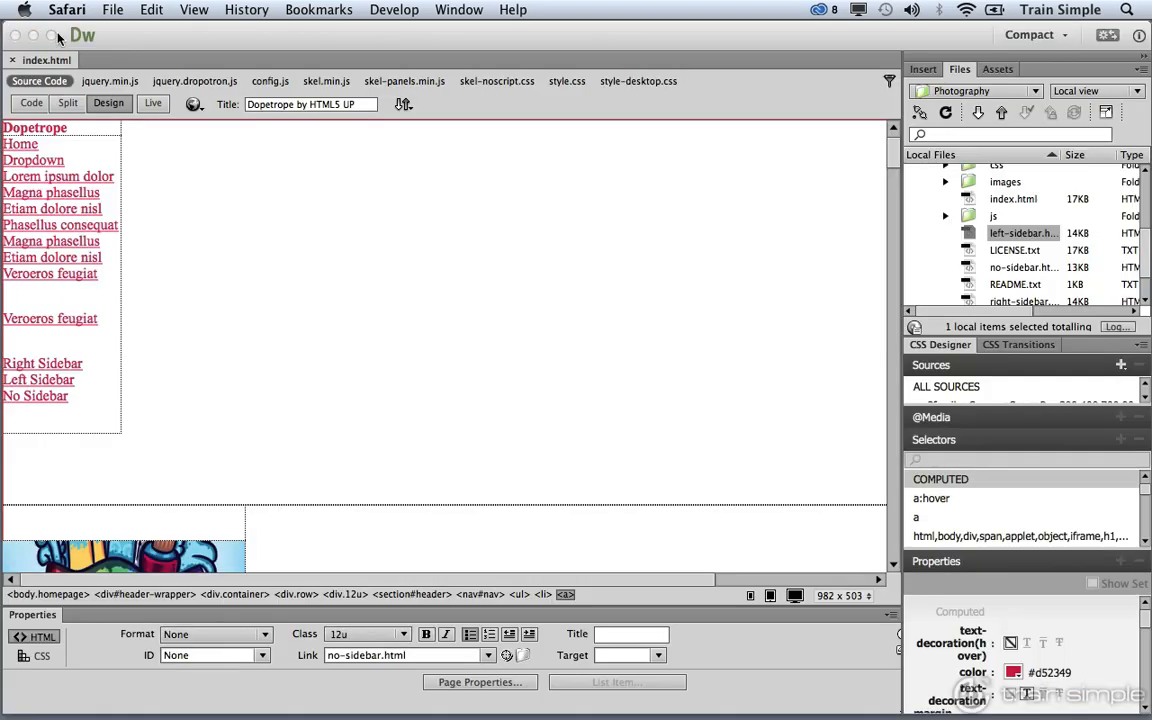
click(281, 260)
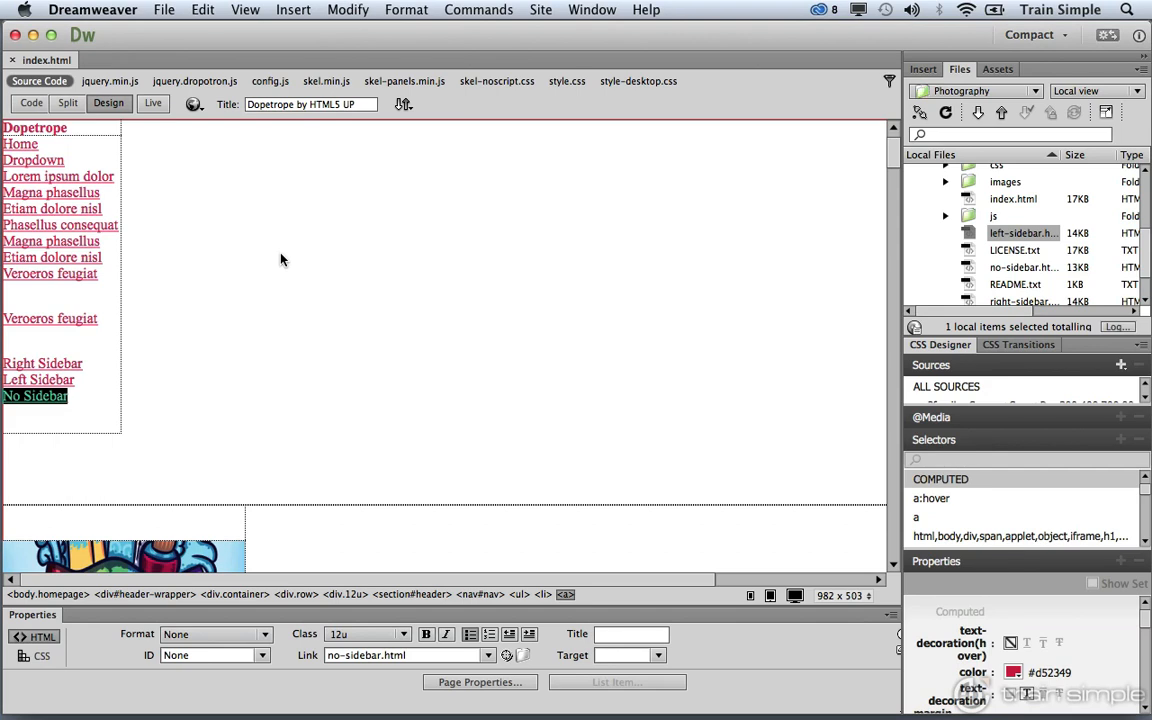